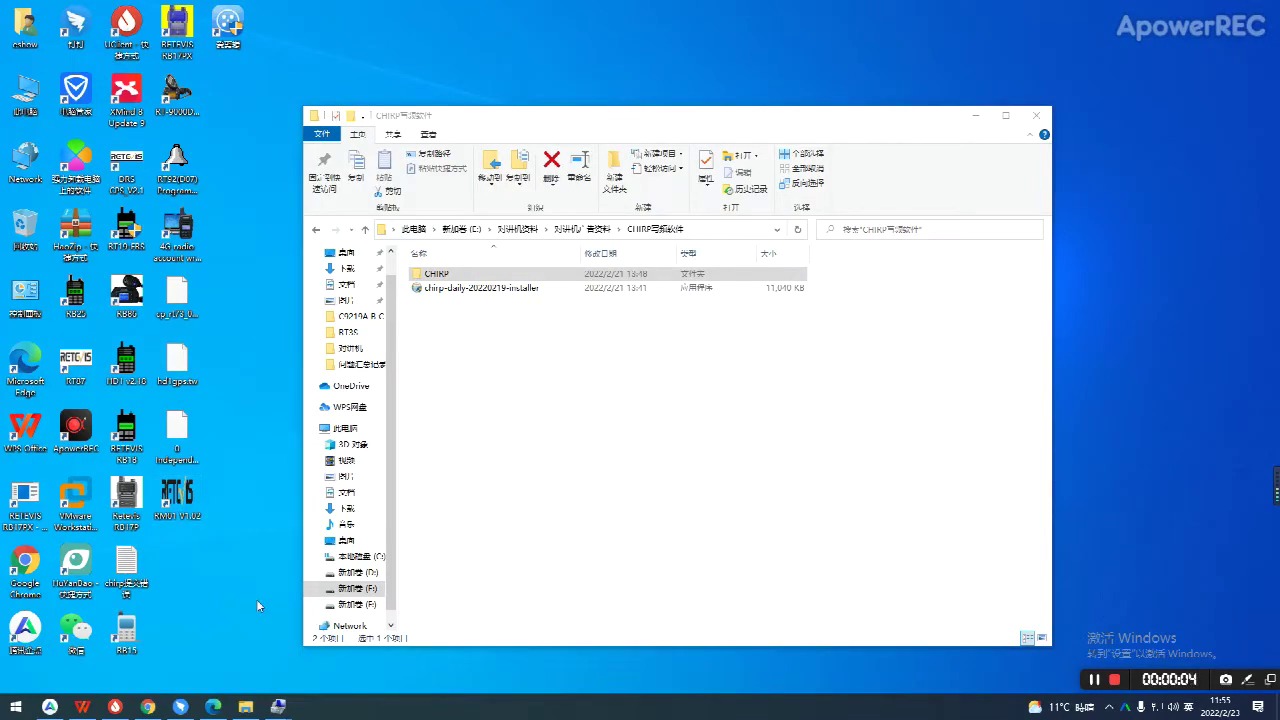
Step: Switch to the Chrome window showing the CHIRP daily downloads page with chirp-daily-20220219-installer.exe
{"action": "mouse_move", "coordinate": [146, 710]}
{"action": "left_click", "coordinate": [140, 635]}
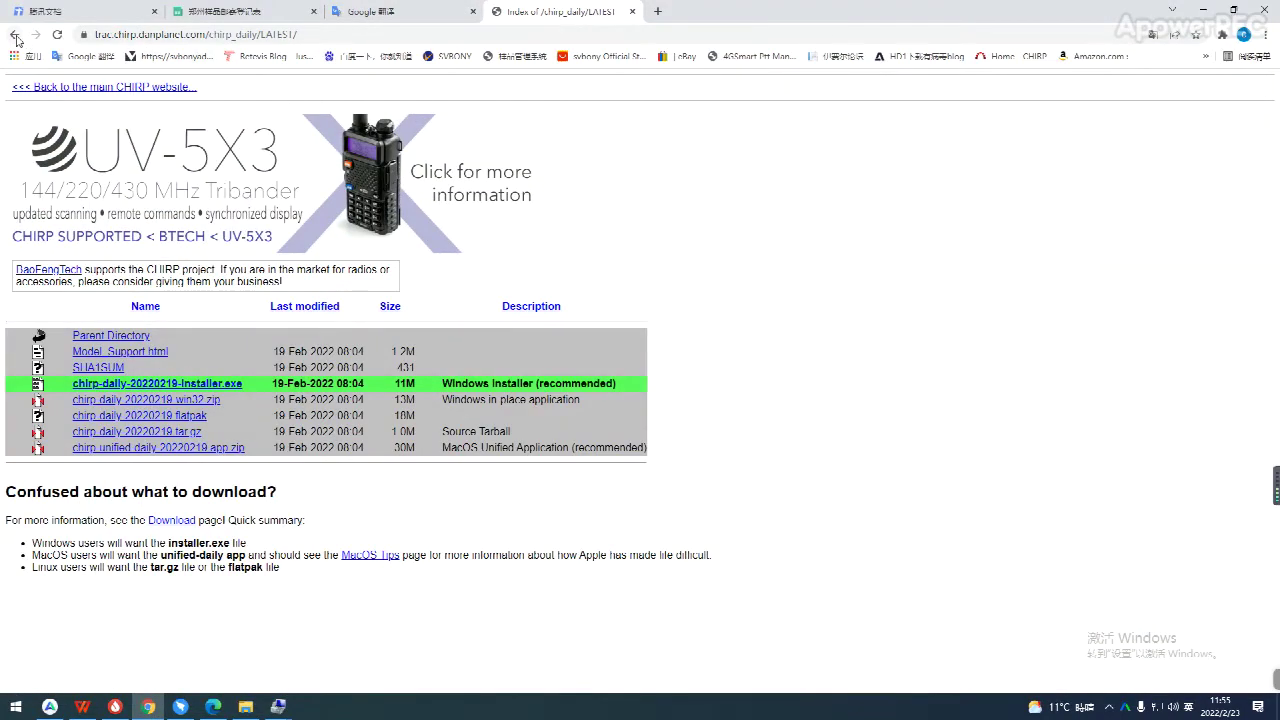
{"action": "left_click", "coordinate": [14, 35]}
Step: Launch chirpw from the CHIRP folder inside the CHIRP software folder
{"action": "left_click", "coordinate": [246, 707]}
{"action": "left_click", "coordinate": [500, 398]}
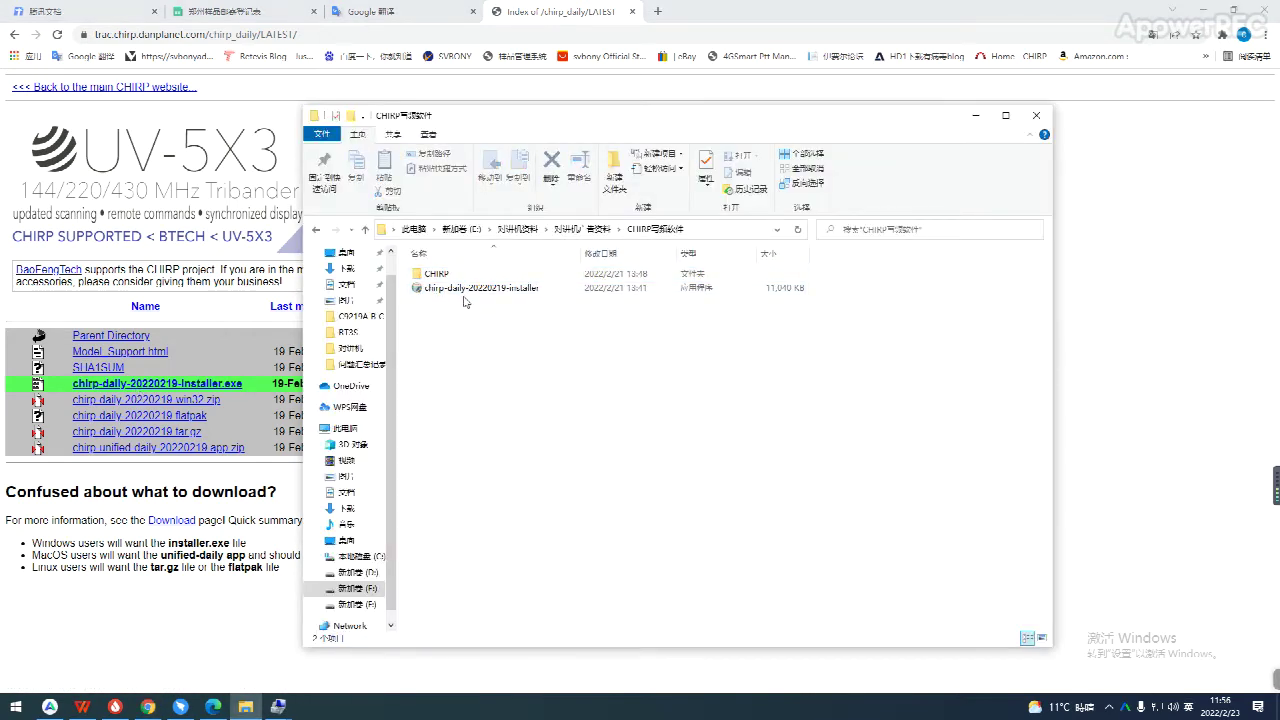
{"action": "double_click", "coordinate": [437, 274]}
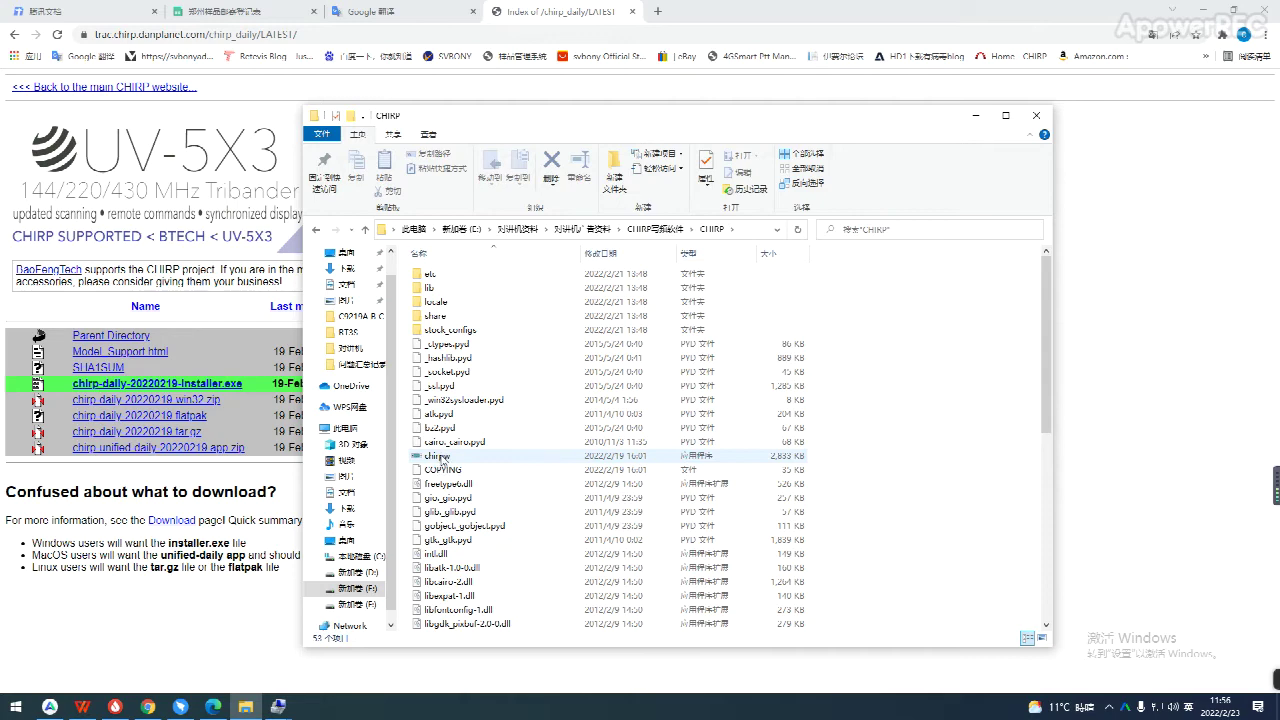
{"action": "double_click", "coordinate": [442, 458]}
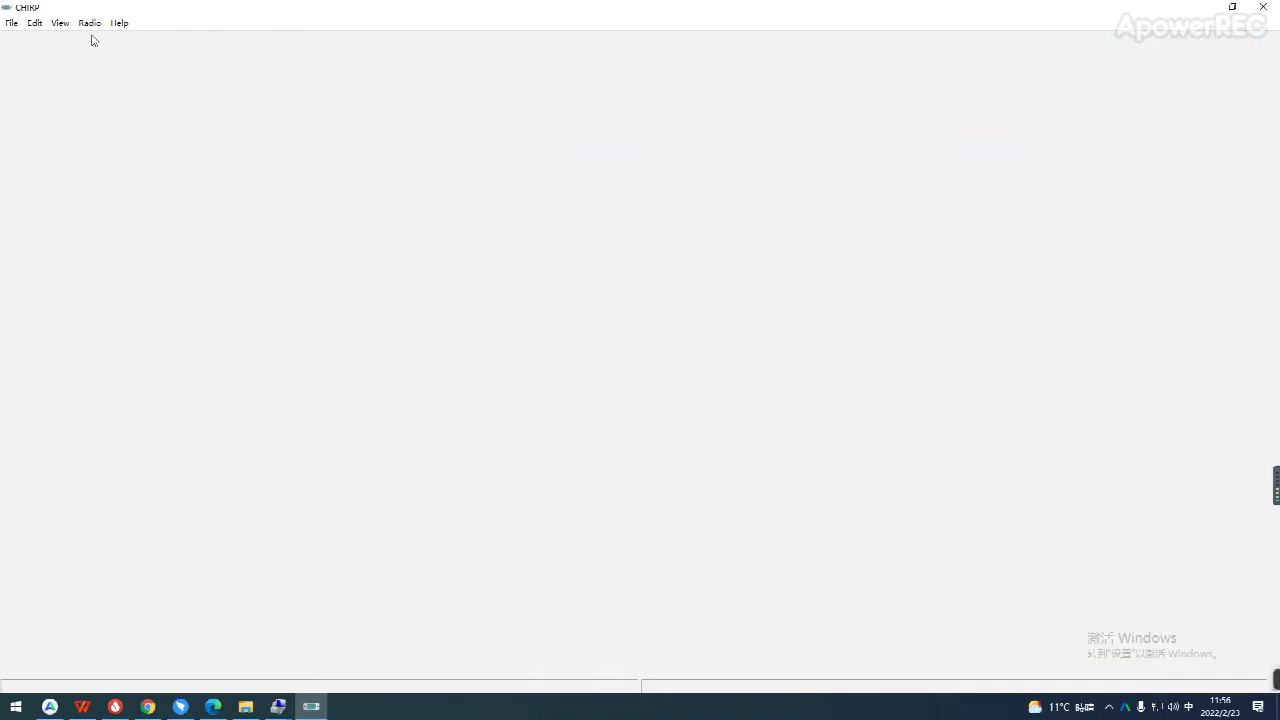
Step: Glance at CHIRP's Radio menu without choosing anything, then minimize the empty CHIRP window
{"action": "left_click", "coordinate": [90, 23]}
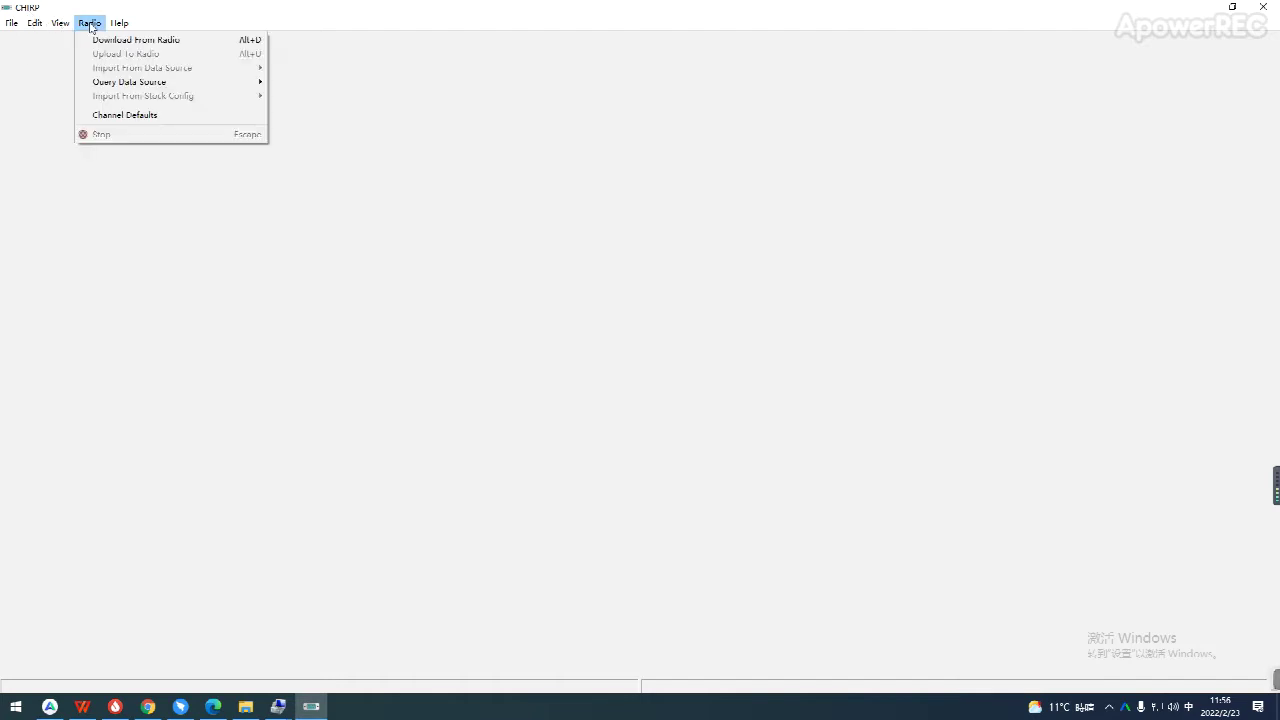
{"action": "left_click", "coordinate": [208, 231]}
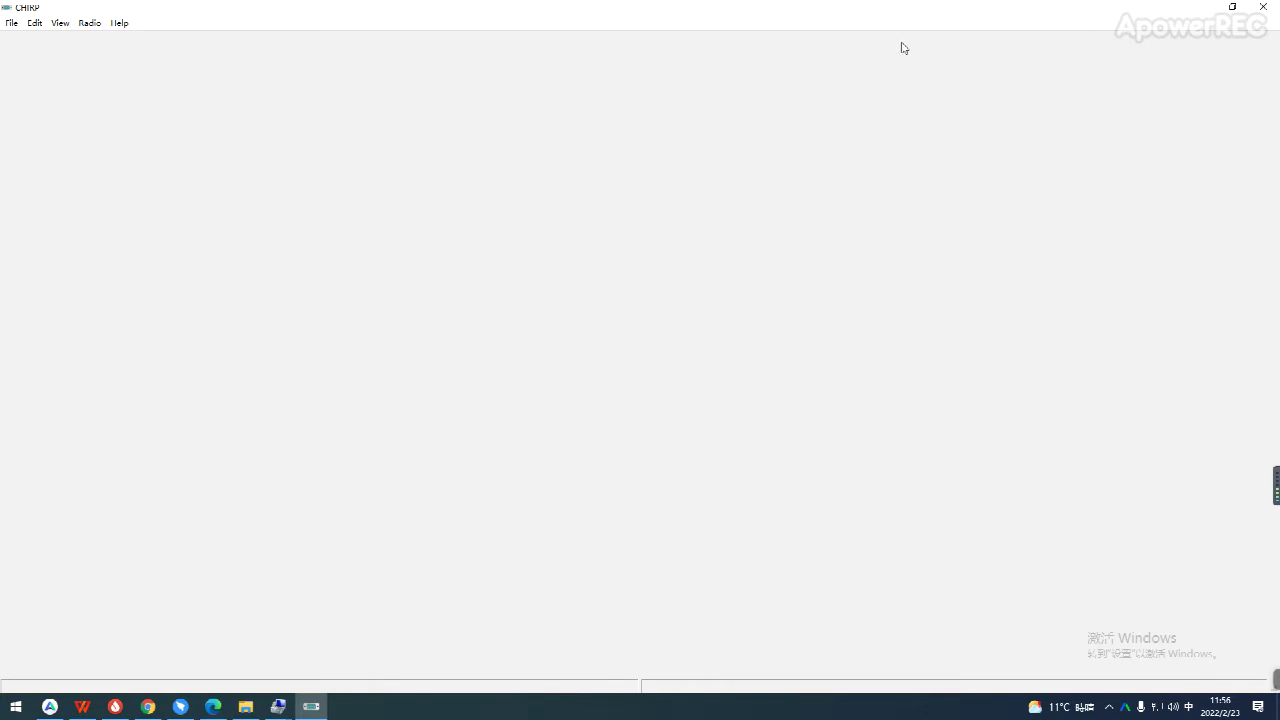
{"action": "left_click", "coordinate": [1205, 8]}
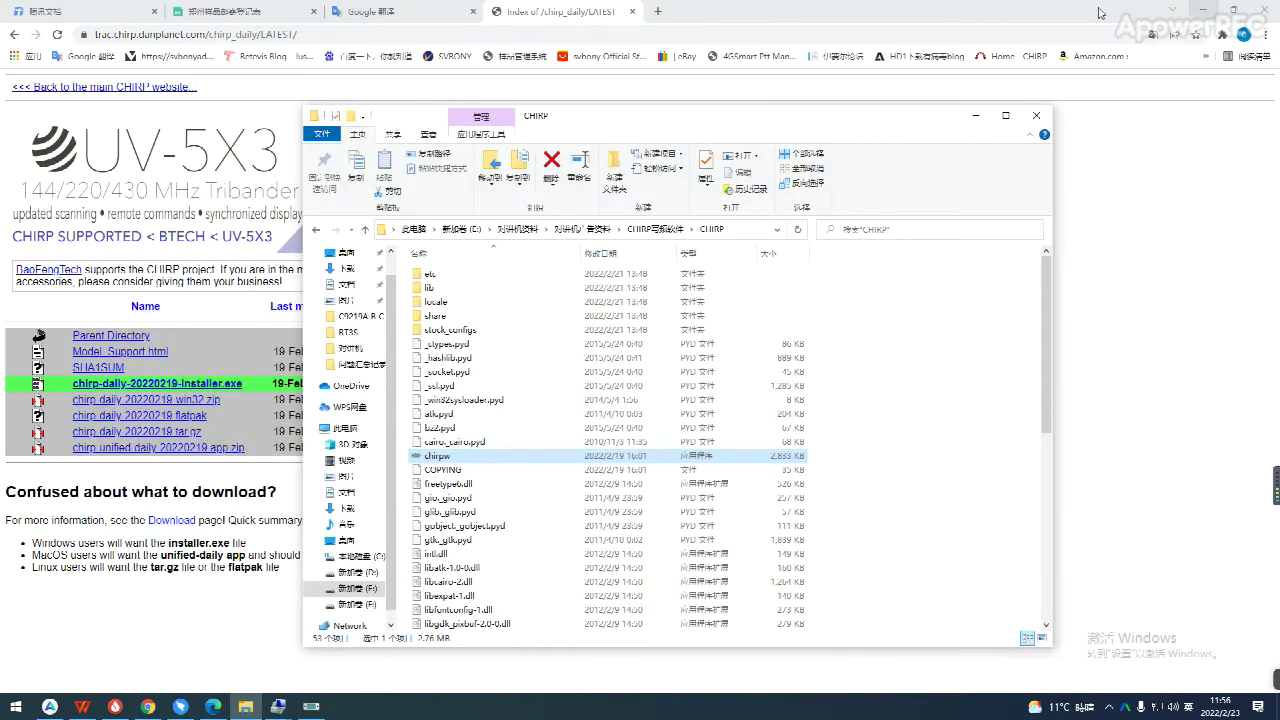
Step: Check in Device Manager's Ports that the Prolific USB-to-Serial cable is on COM3, then minimize
{"action": "left_click", "coordinate": [1196, 12]}
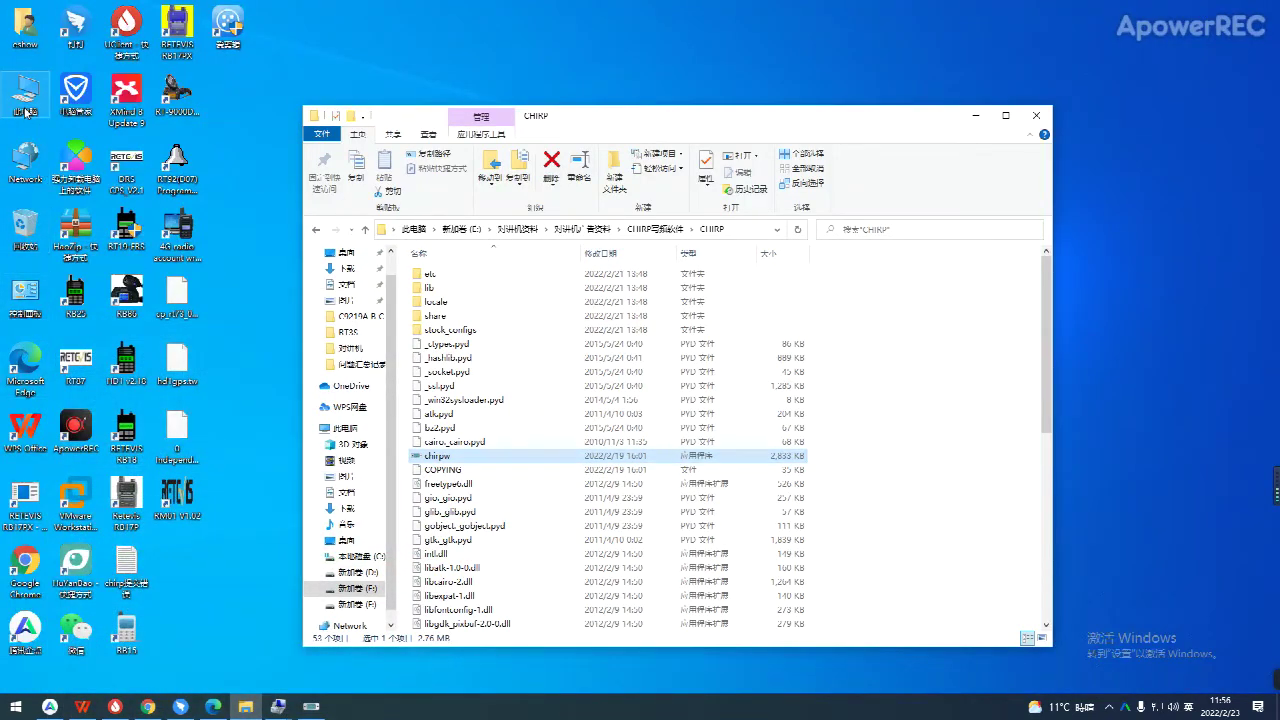
{"action": "right_click", "coordinate": [25, 97]}
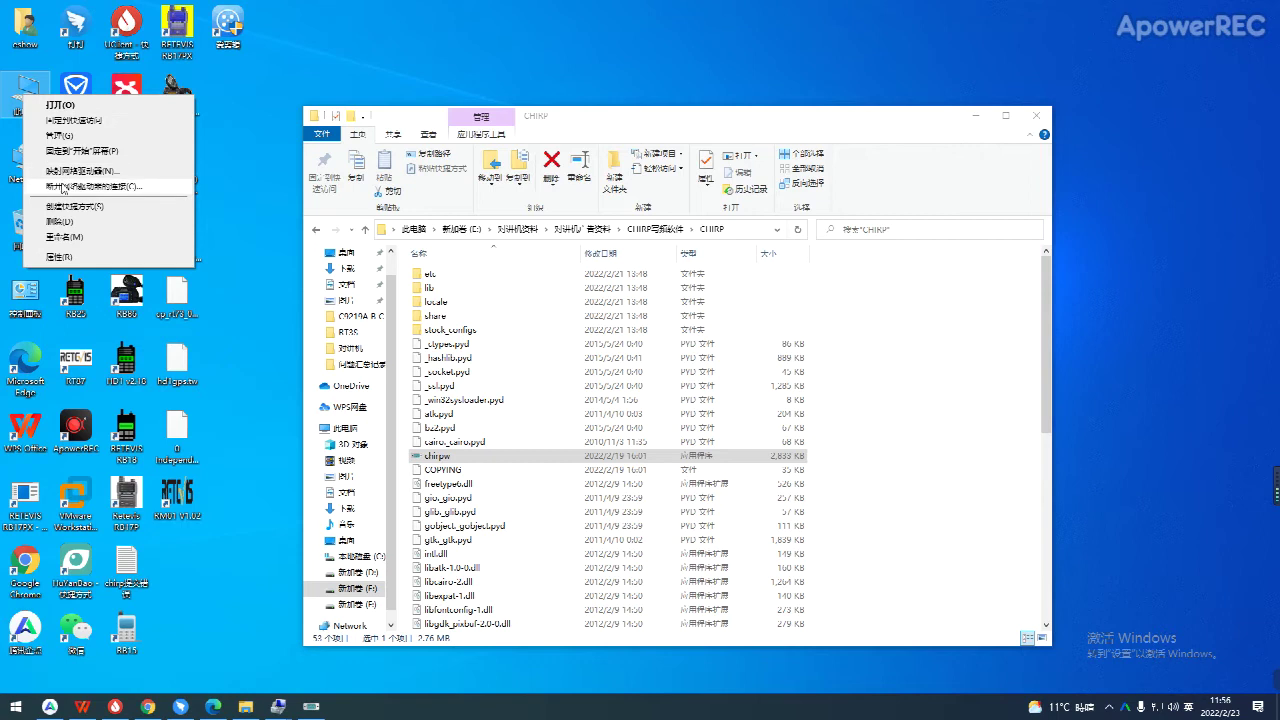
{"action": "left_click", "coordinate": [58, 137]}
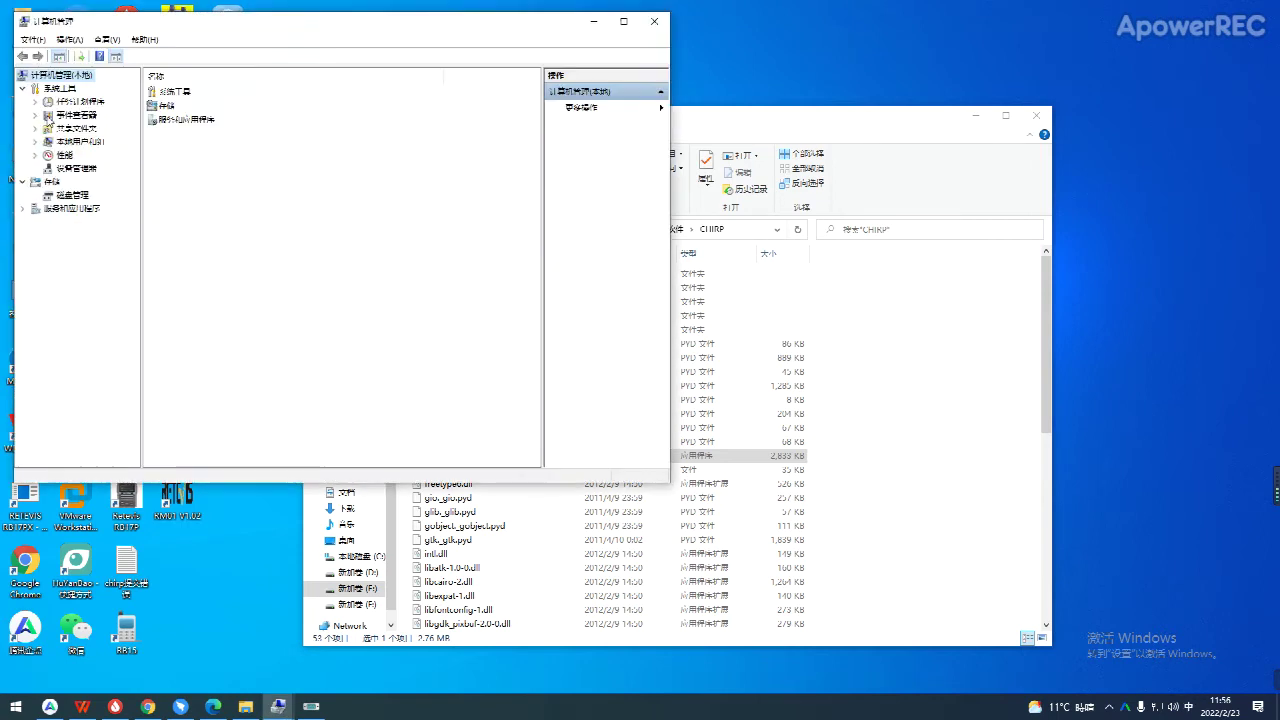
{"action": "left_click", "coordinate": [78, 168]}
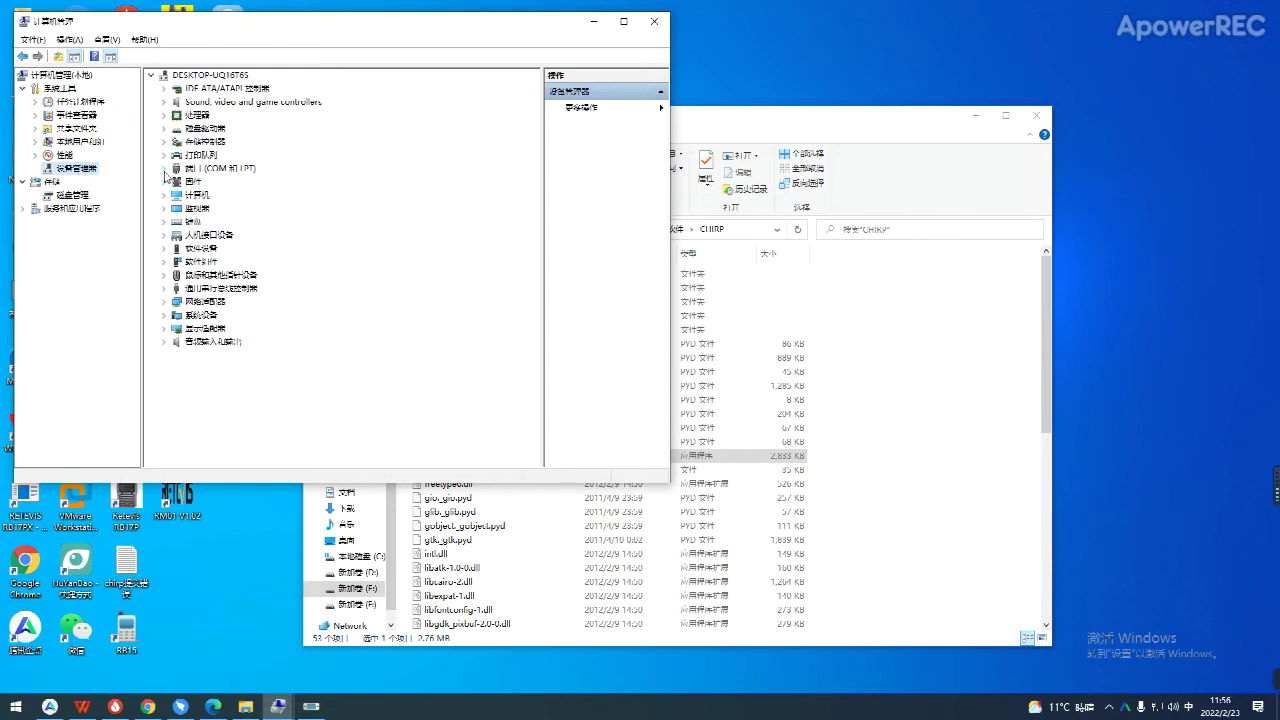
{"action": "left_click", "coordinate": [164, 168]}
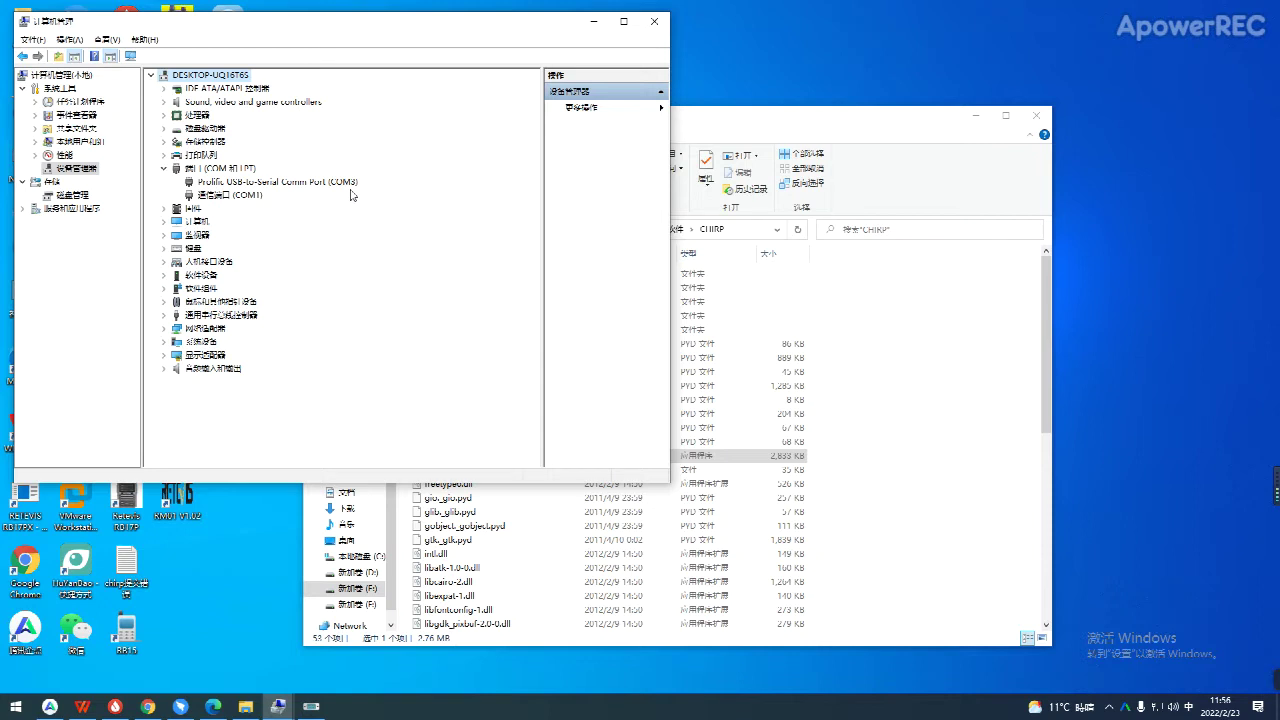
{"action": "left_click", "coordinate": [593, 24]}
Step: Download from the radio with Port COM3, Vendor Retevis and Model RT85, starting the clone
{"action": "left_click", "coordinate": [308, 707]}
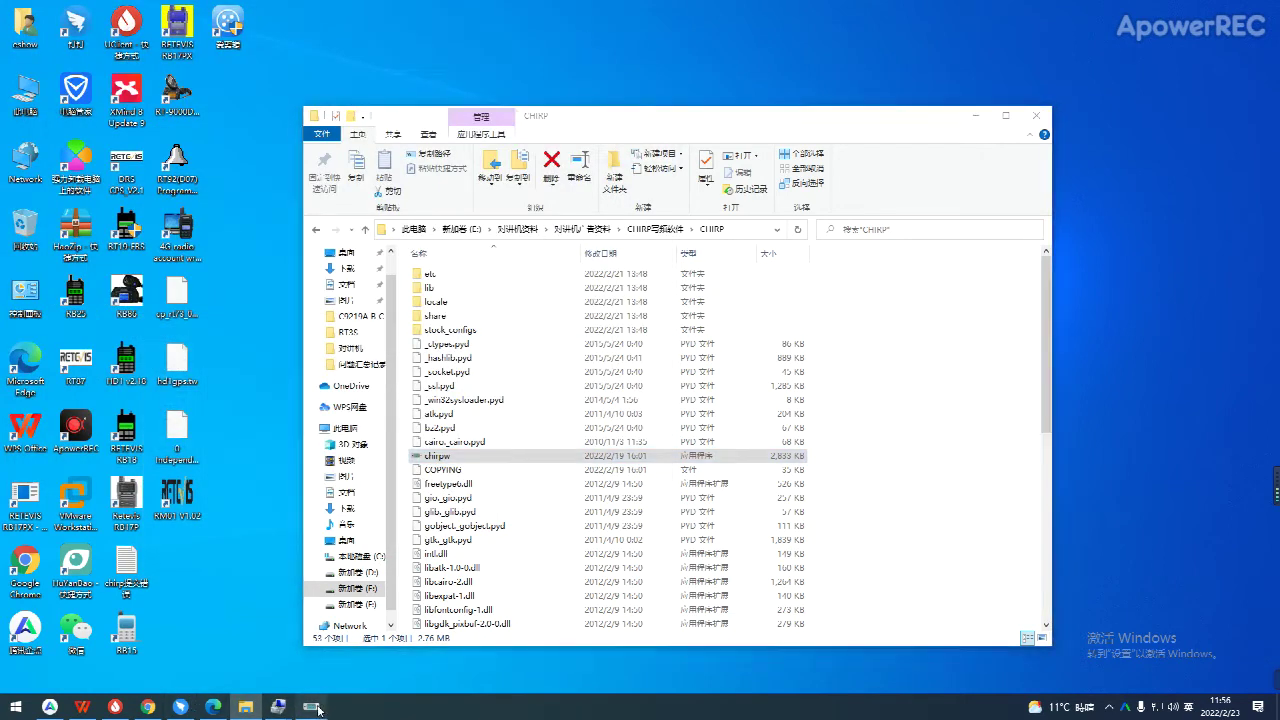
{"action": "left_click", "coordinate": [90, 23]}
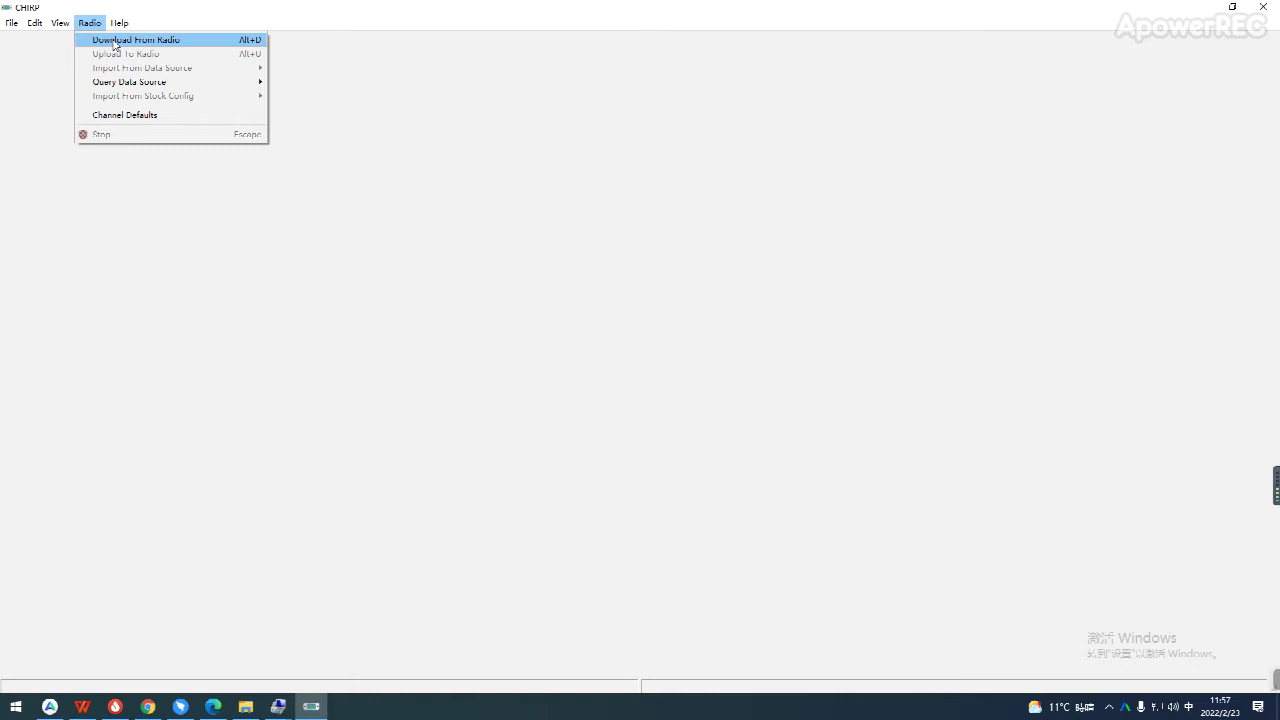
{"action": "left_click", "coordinate": [115, 40]}
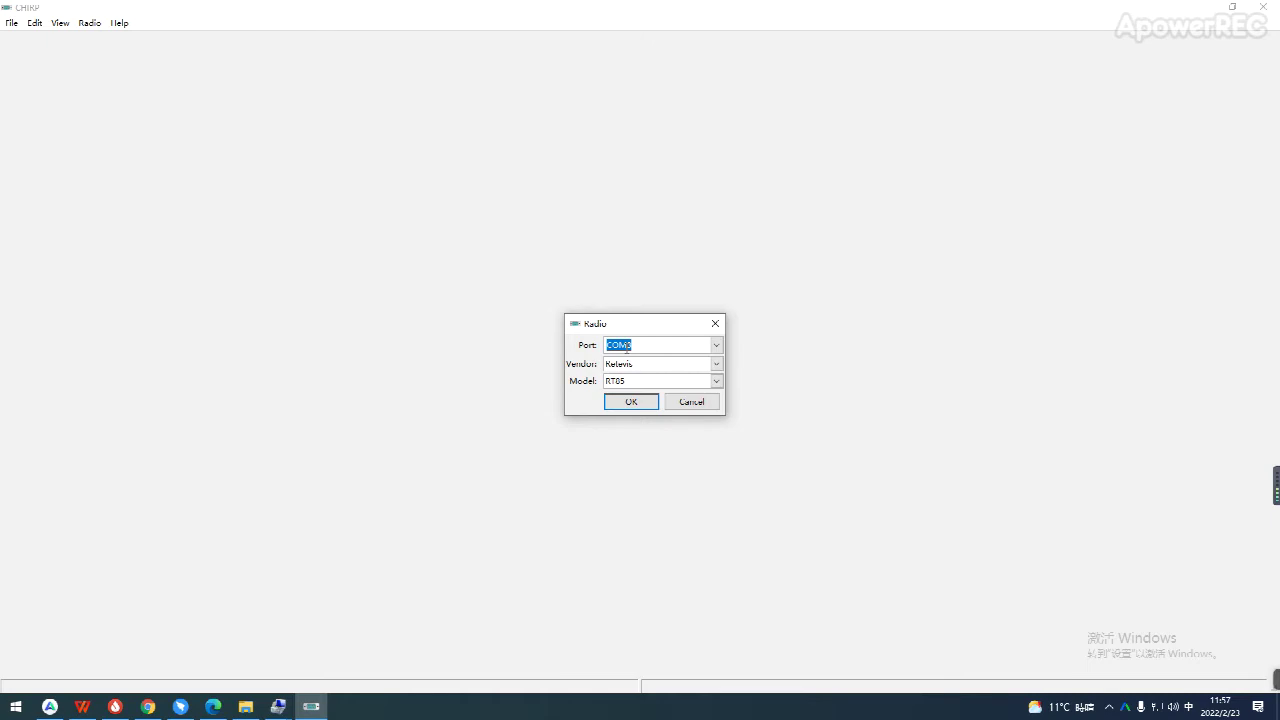
{"action": "left_click", "coordinate": [716, 366]}
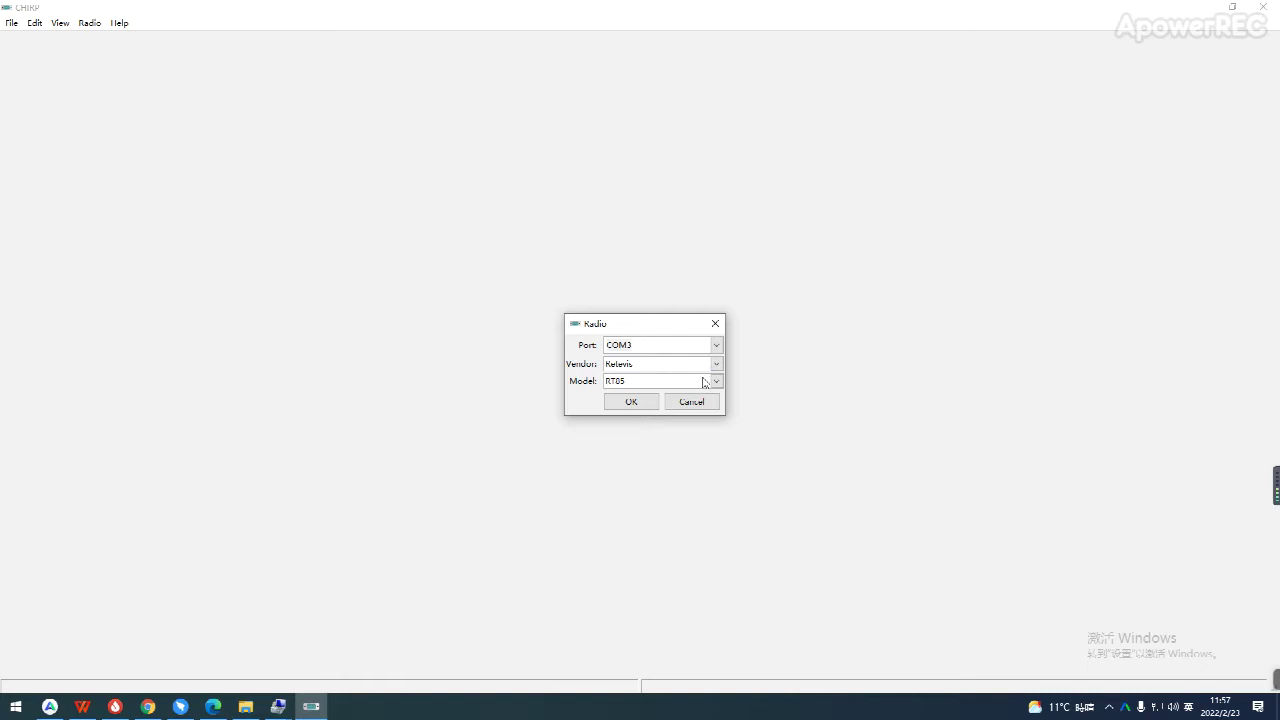
{"action": "left_click", "coordinate": [717, 382]}
{"action": "left_click", "coordinate": [718, 383]}
{"action": "left_click", "coordinate": [717, 382]}
{"action": "left_click", "coordinate": [717, 382]}
{"action": "left_click", "coordinate": [636, 405]}
{"action": "left_click", "coordinate": [630, 401]}
{"action": "left_click", "coordinate": [700, 413]}
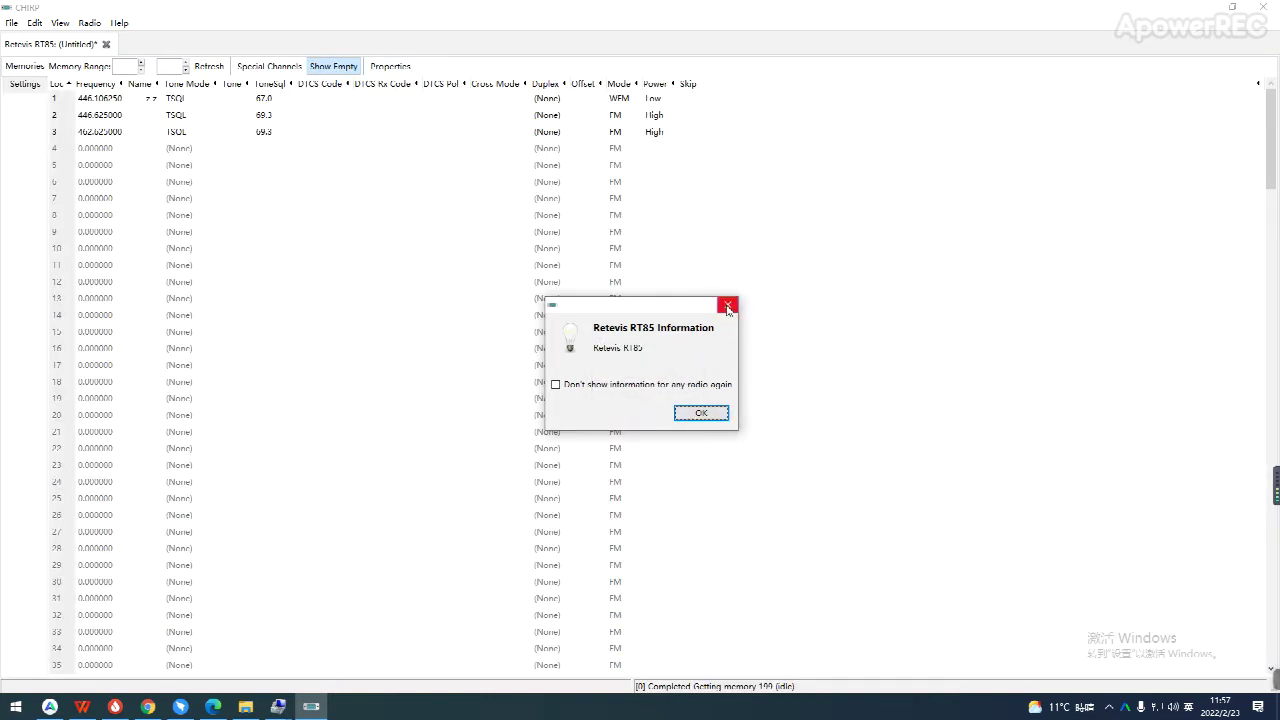
Step: Dismiss the RT85 notice and set channel 4's frequency to 462.725000 MHz
{"action": "left_click", "coordinate": [727, 306]}
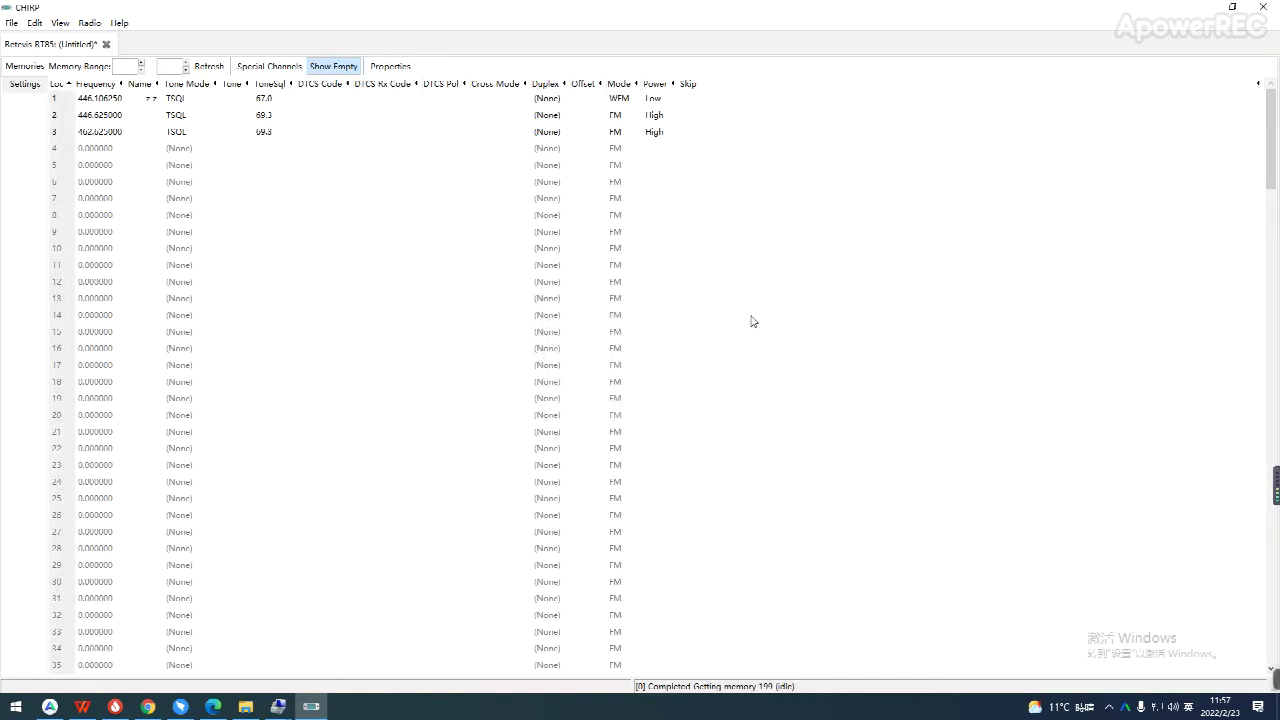
{"action": "left_click", "coordinate": [107, 151]}
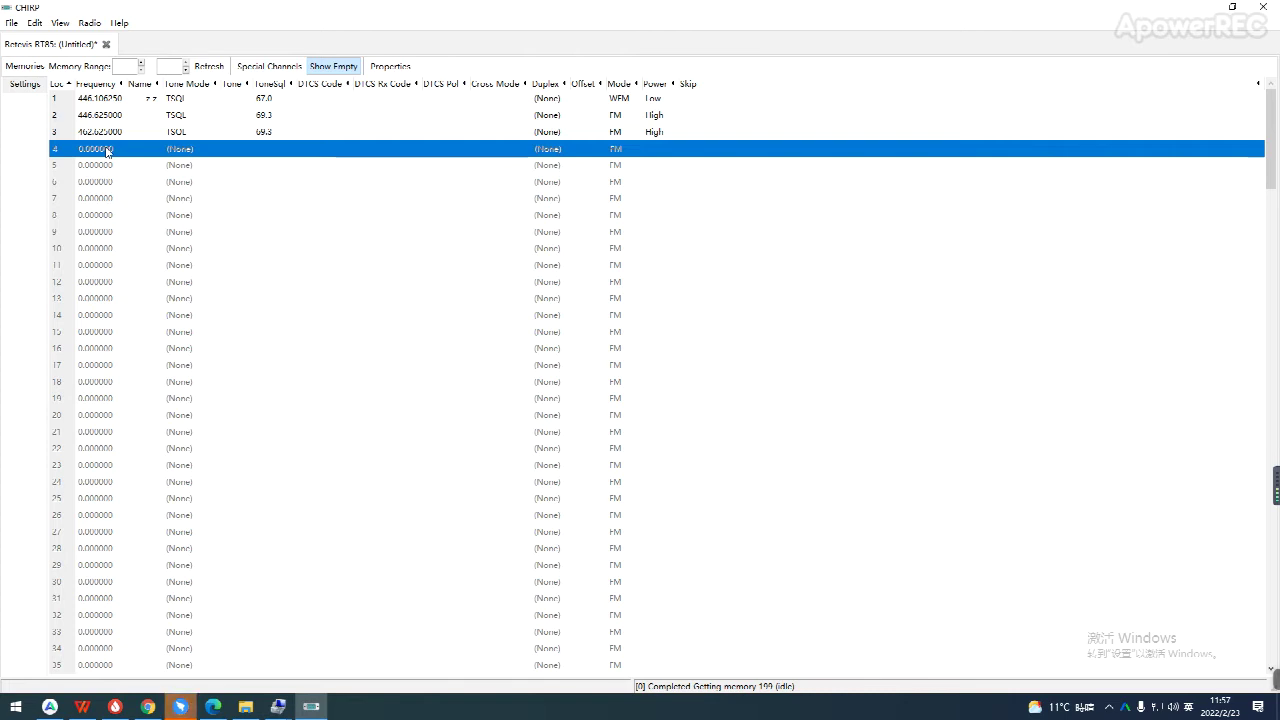
{"action": "left_click", "coordinate": [107, 150]}
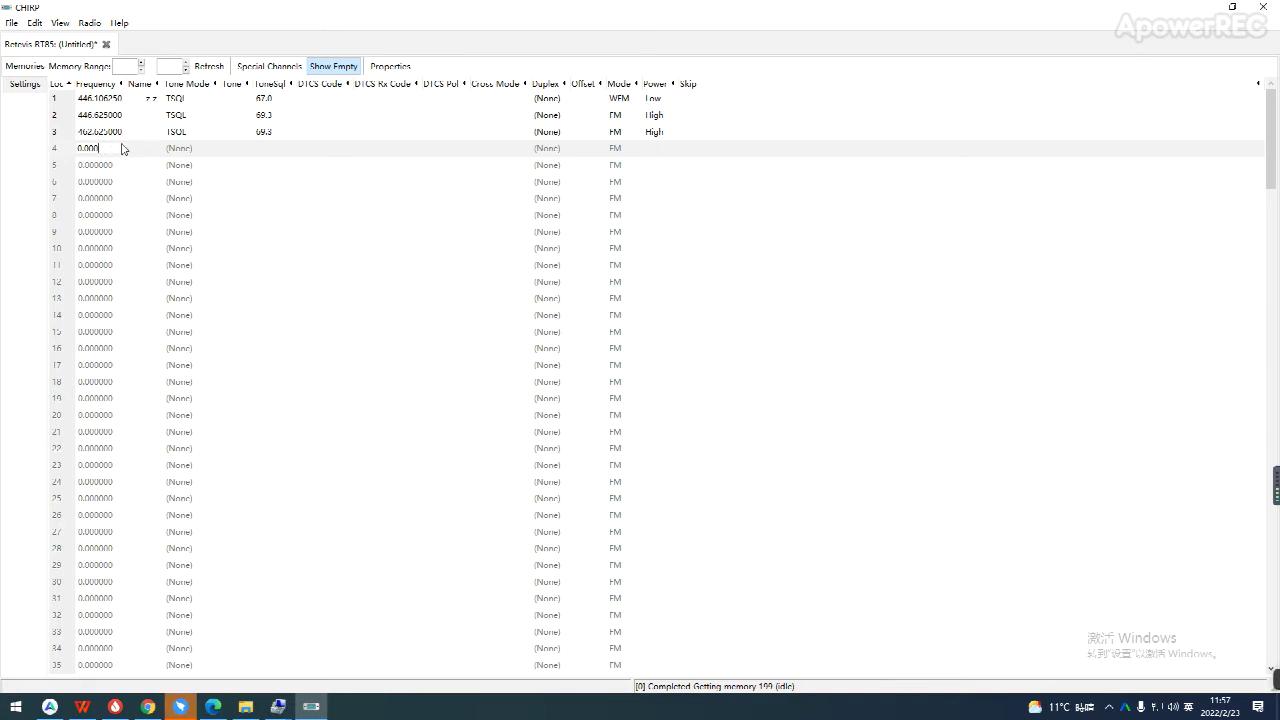
{"action": "key", "text": "BackSpace"}
{"action": "key", "text": "BackSpace"}
{"action": "left_click", "coordinate": [194, 213]}
Step: Pick a tone mode for channel 4 from its Tone Mode dropdown
{"action": "left_click", "coordinate": [192, 150]}
{"action": "left_click", "coordinate": [195, 150]}
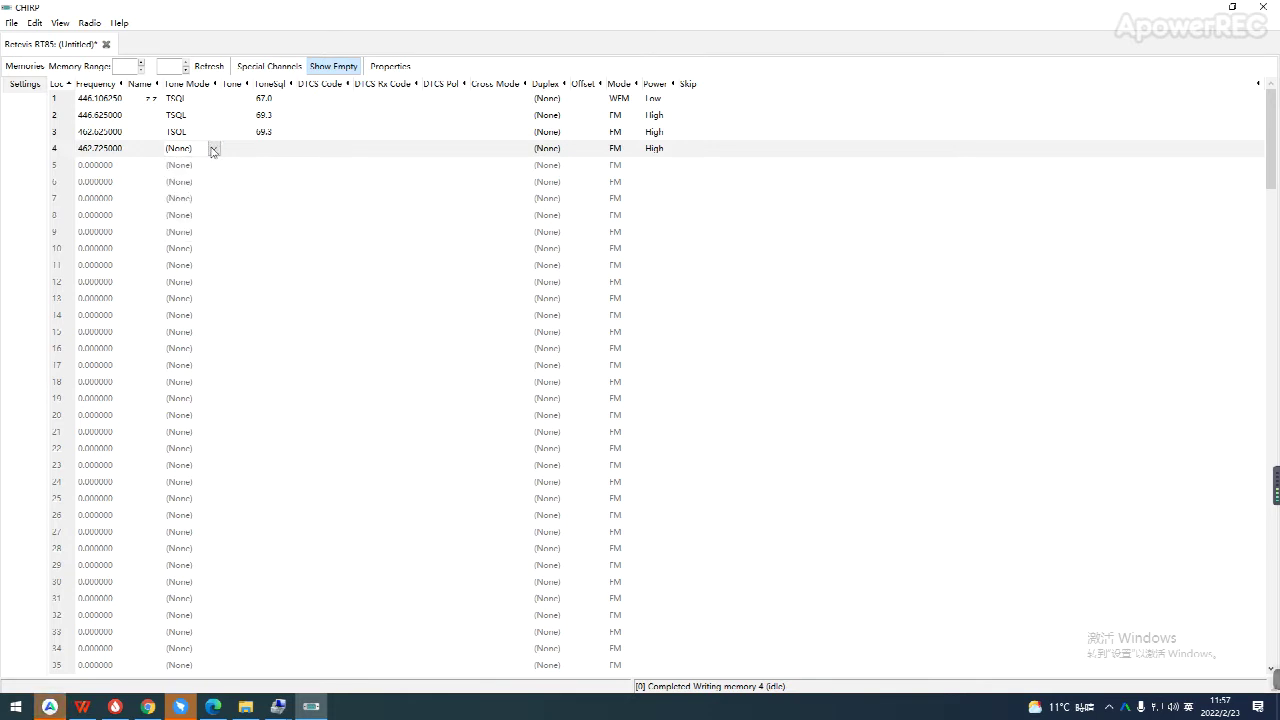
{"action": "left_click", "coordinate": [213, 149]}
{"action": "left_click", "coordinate": [213, 149]}
{"action": "left_click", "coordinate": [213, 149]}
{"action": "left_click", "coordinate": [197, 165]}
{"action": "left_click", "coordinate": [213, 149]}
{"action": "left_click", "coordinate": [195, 182]}
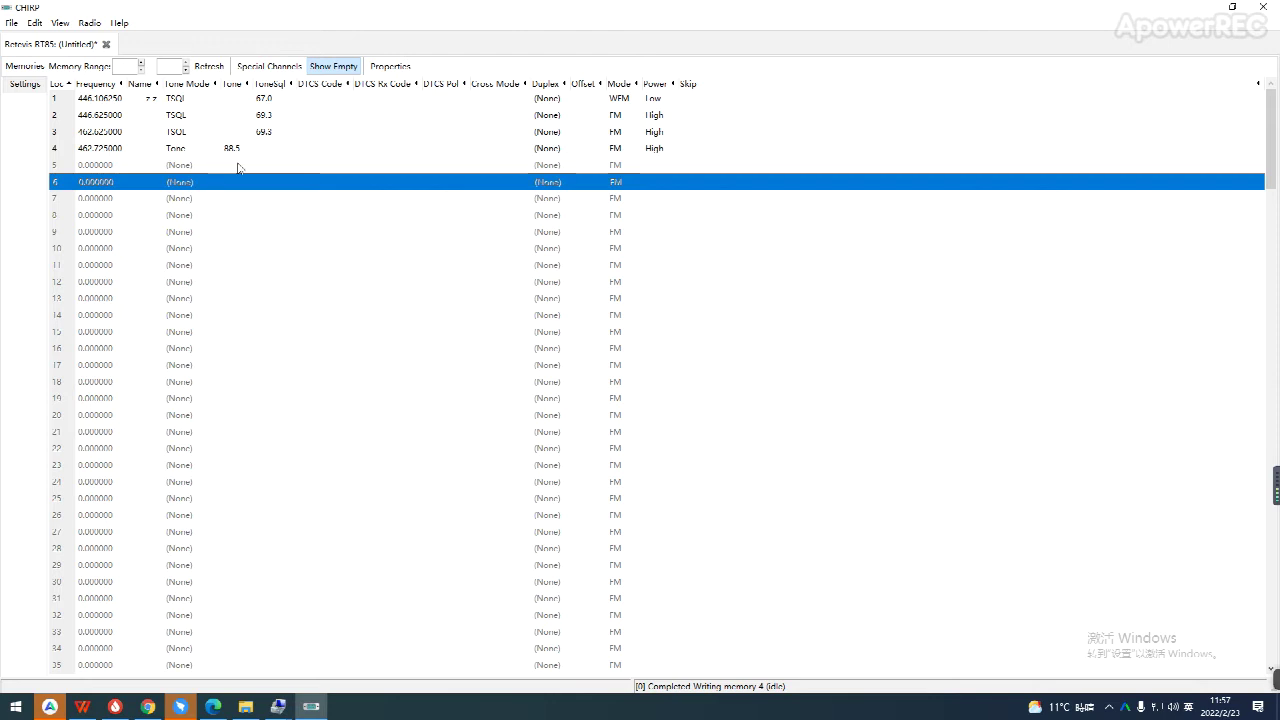
Step: Choose 69.3 as channel 4's ToneSql tone so the row reads TSQL 69.3
{"action": "left_click", "coordinate": [246, 154]}
{"action": "left_click", "coordinate": [257, 150]}
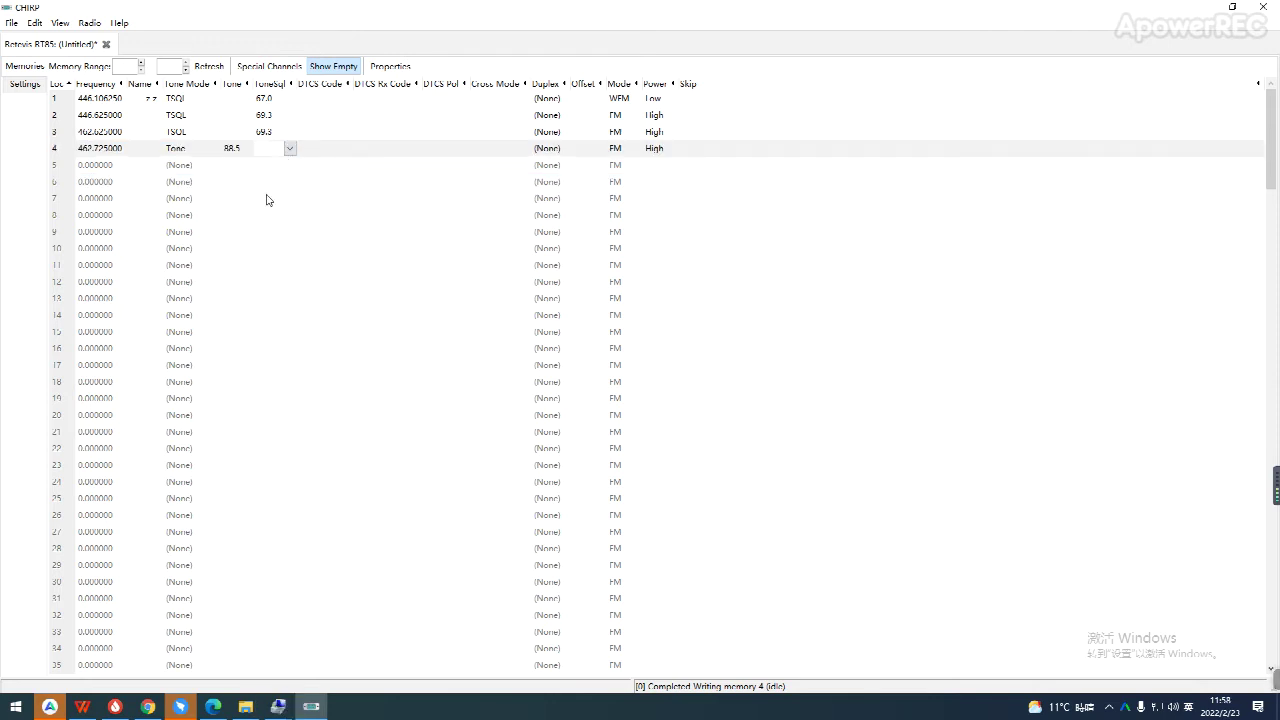
{"action": "left_click", "coordinate": [291, 149]}
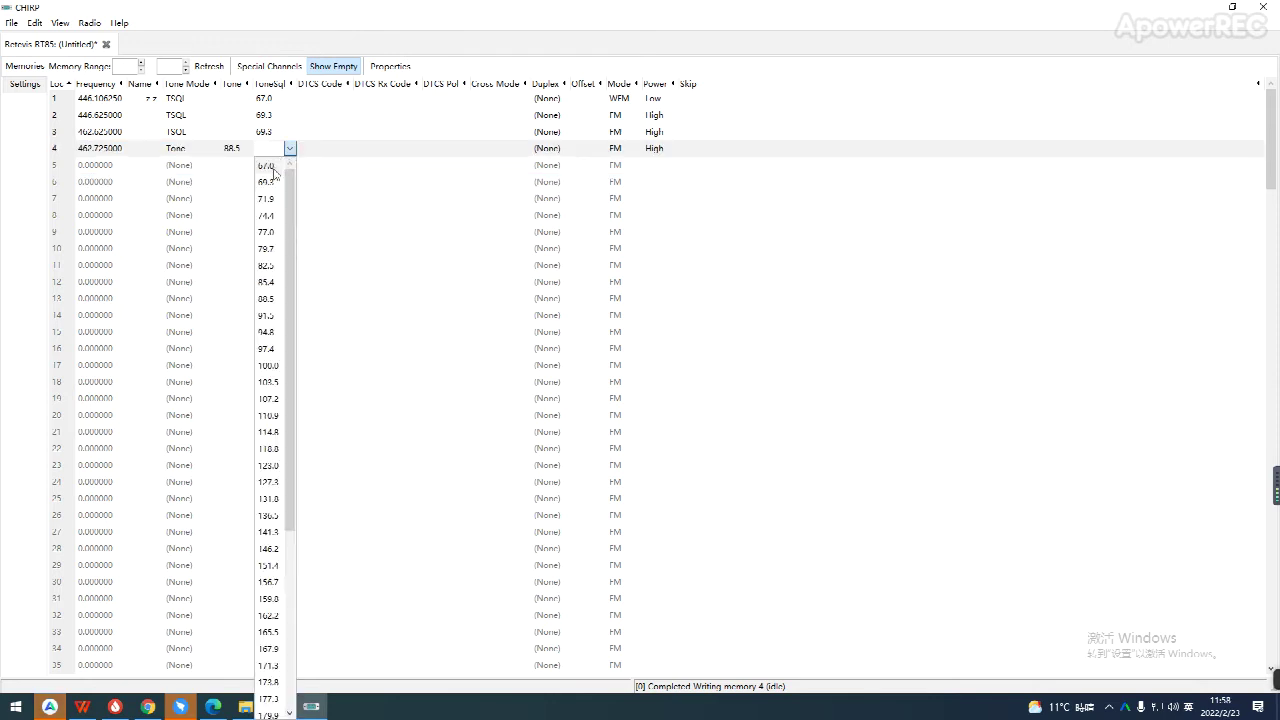
{"action": "left_click", "coordinate": [276, 172]}
{"action": "left_click", "coordinate": [307, 241]}
{"action": "left_click", "coordinate": [606, 251]}
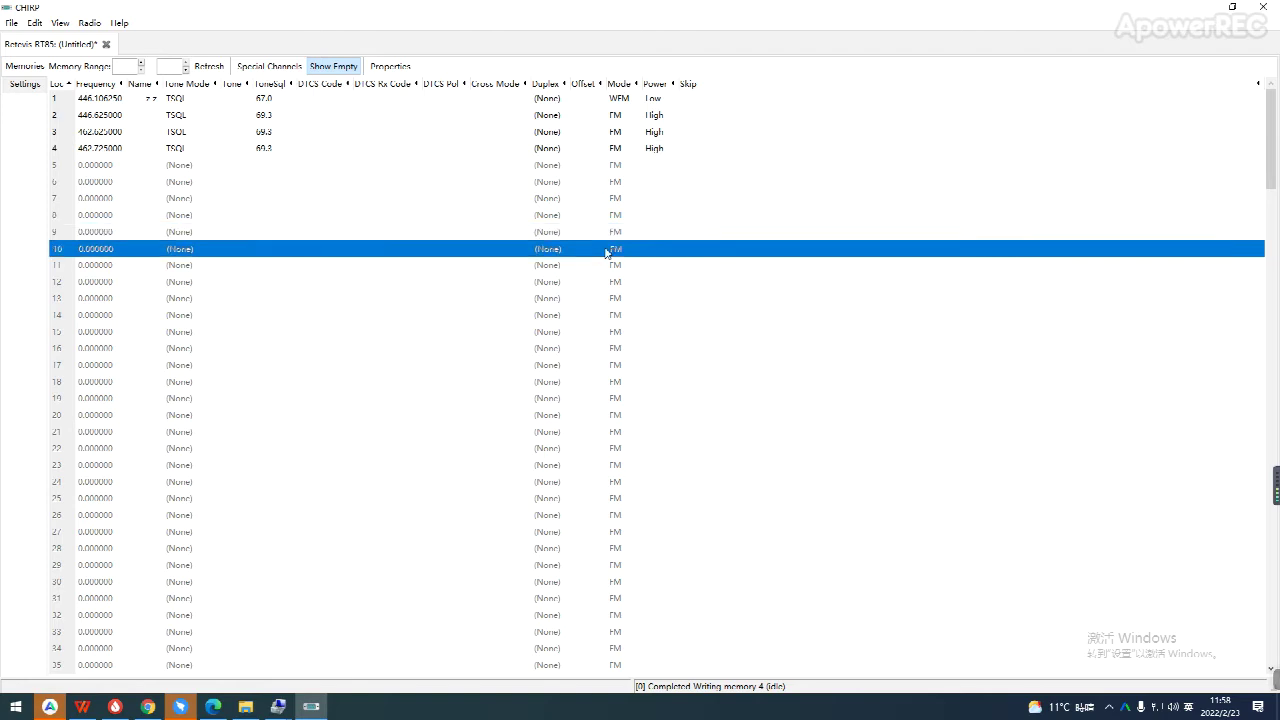
{"action": "left_click", "coordinate": [706, 199]}
{"action": "left_click", "coordinate": [282, 267]}
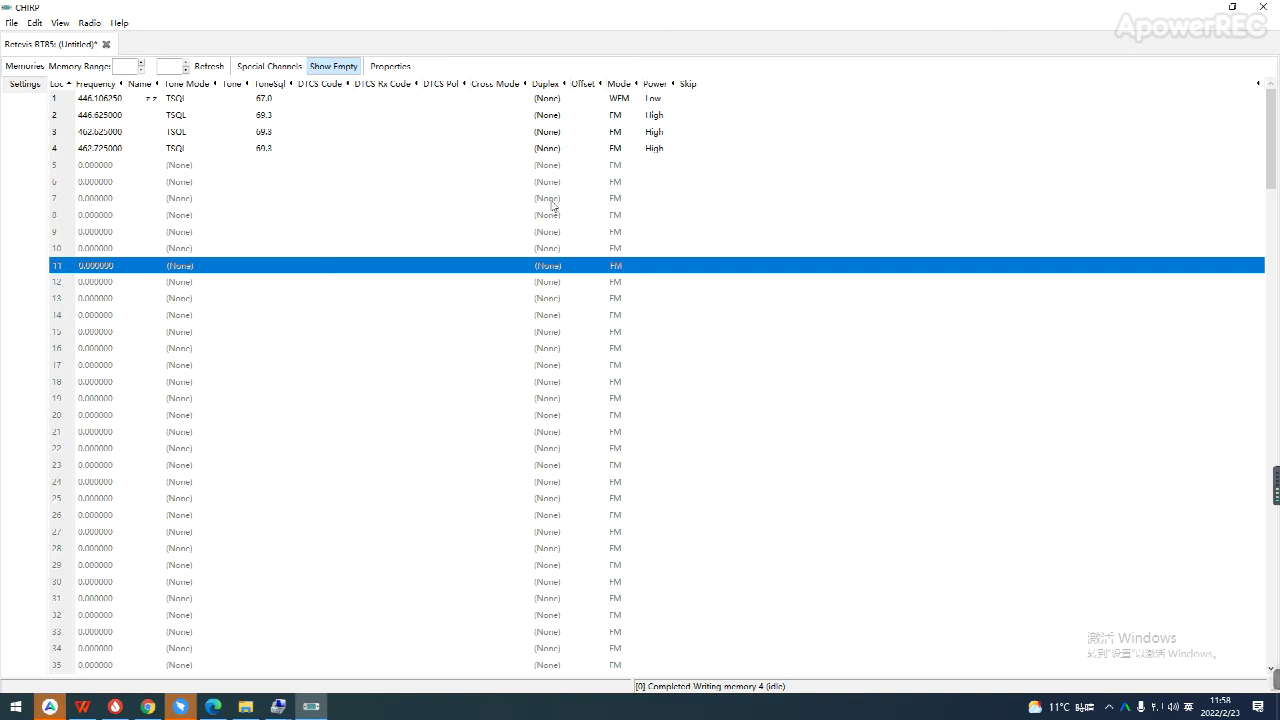
Step: Upload the four-channel memory set to the RT85 over COM3
{"action": "left_click", "coordinate": [89, 22]}
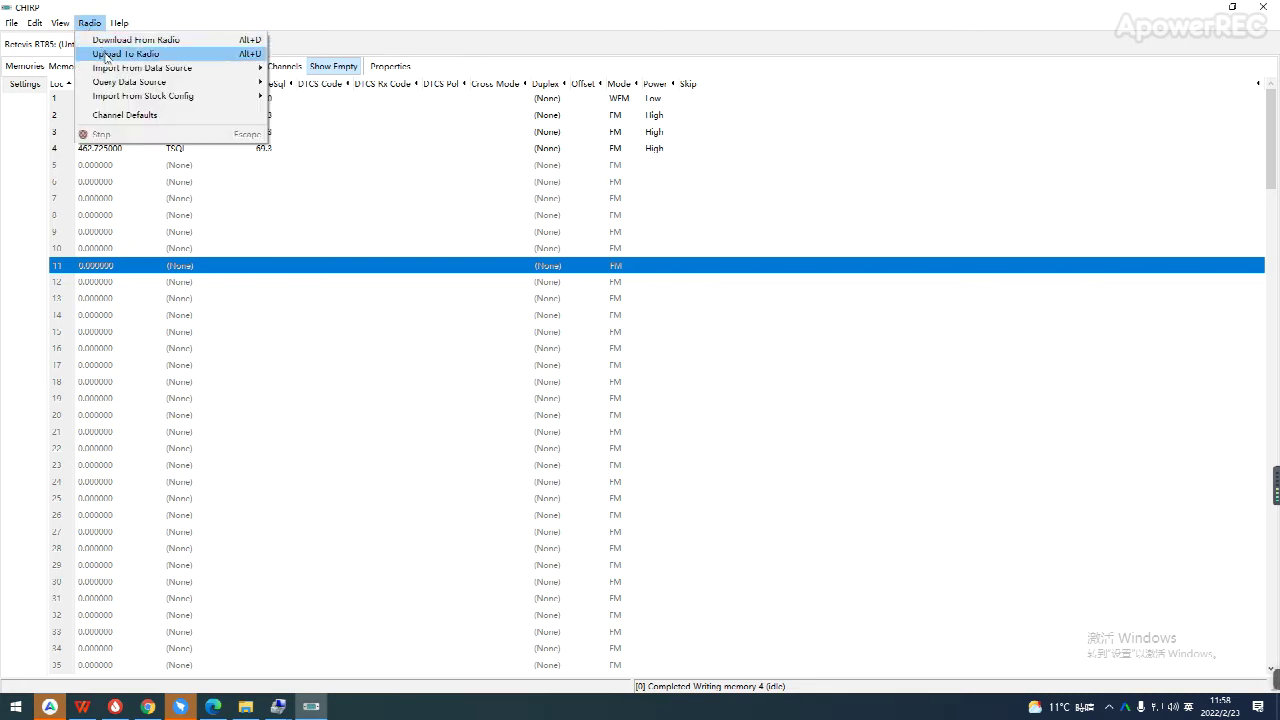
{"action": "left_click", "coordinate": [105, 54]}
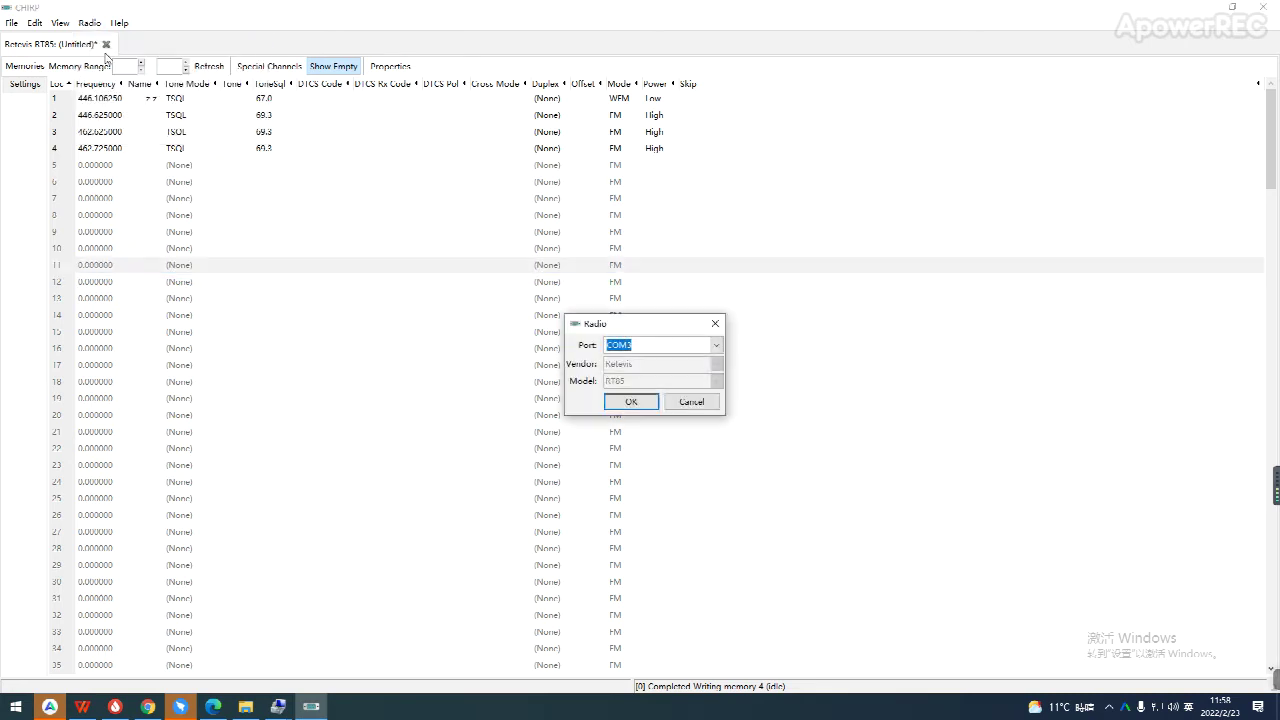
{"action": "left_click", "coordinate": [637, 408]}
{"action": "left_click", "coordinate": [757, 414]}
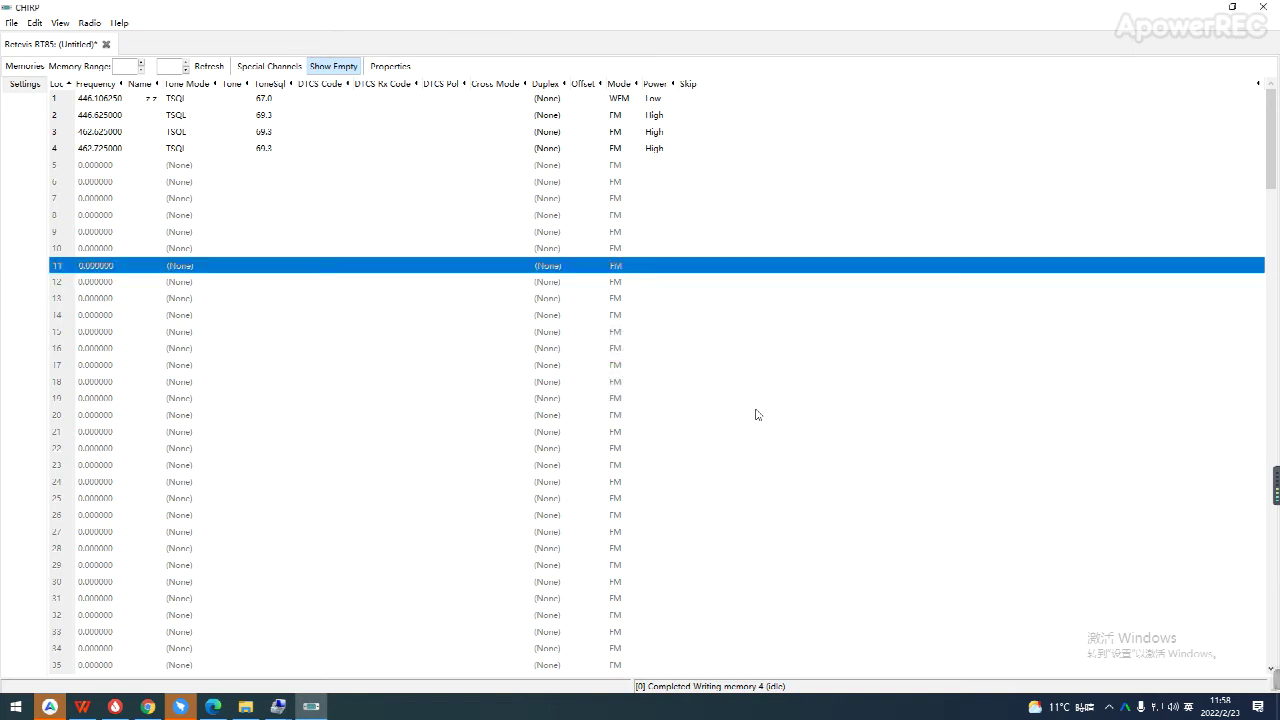
{"action": "left_click", "coordinate": [245, 707]}
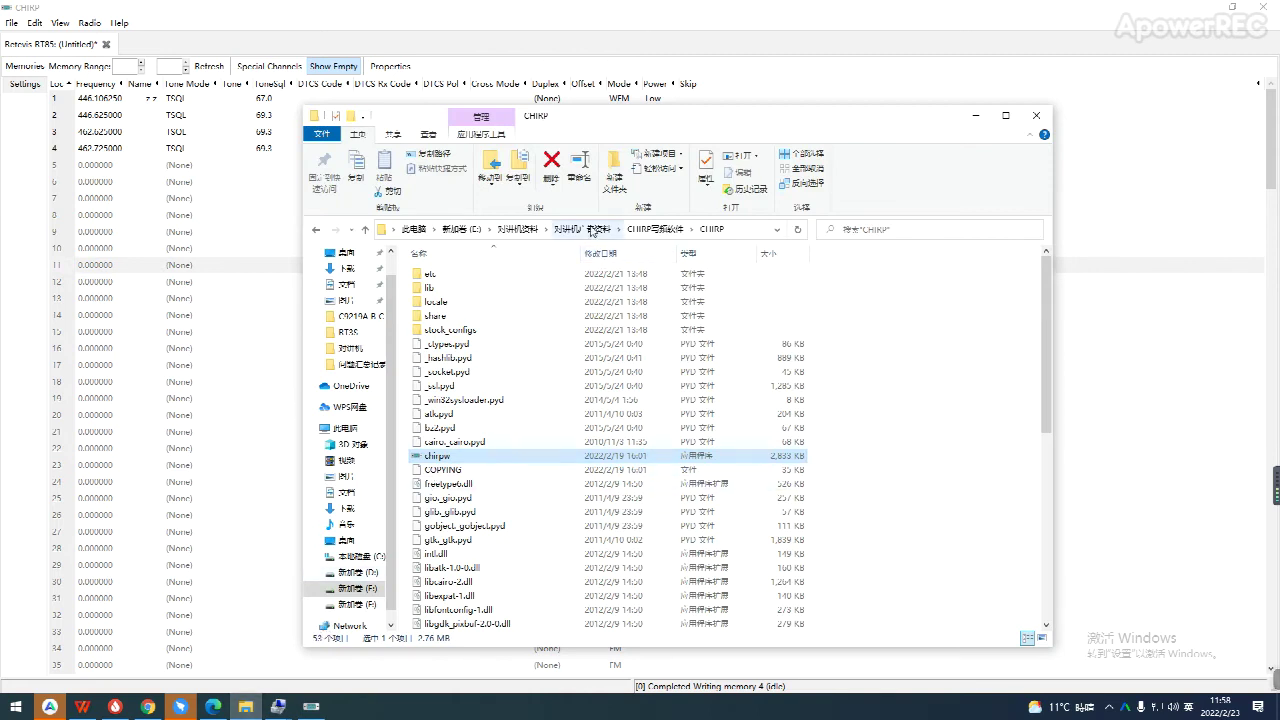
Step: Browse from 对讲机资料 through 业余机 to the RT05 folder and select the RT85 program
{"action": "left_click", "coordinate": [517, 234]}
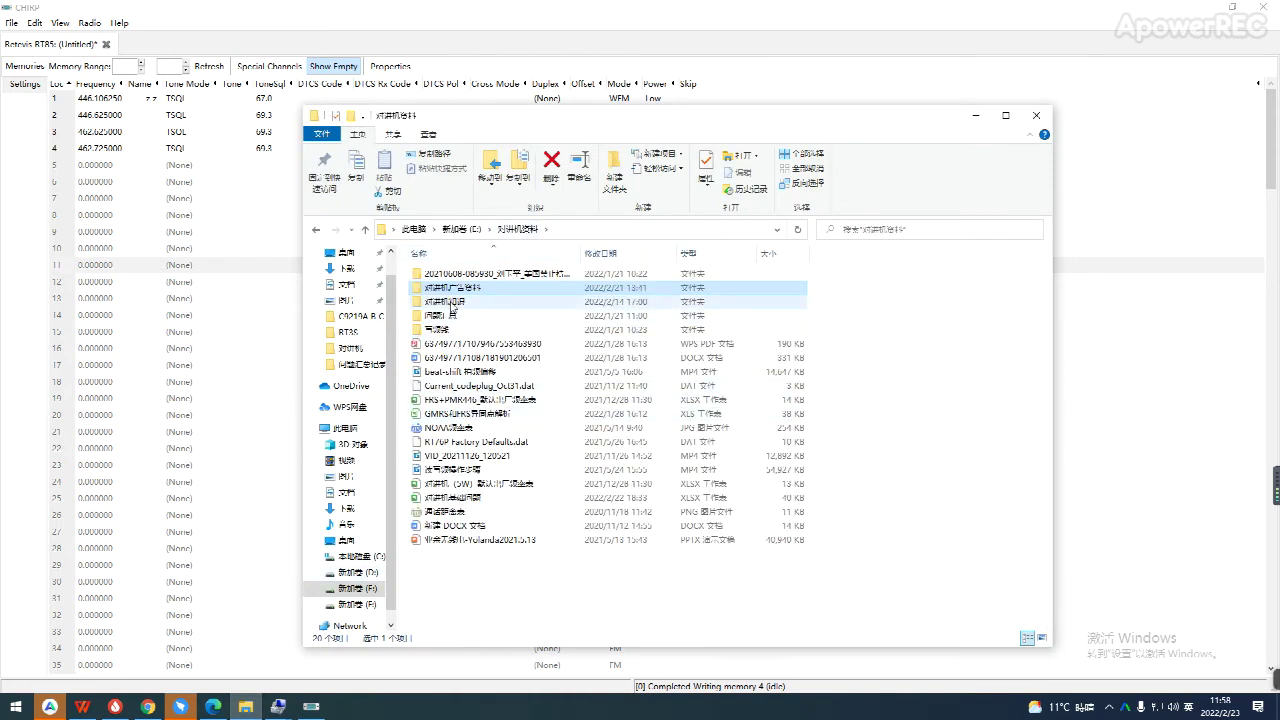
{"action": "double_click", "coordinate": [455, 288]}
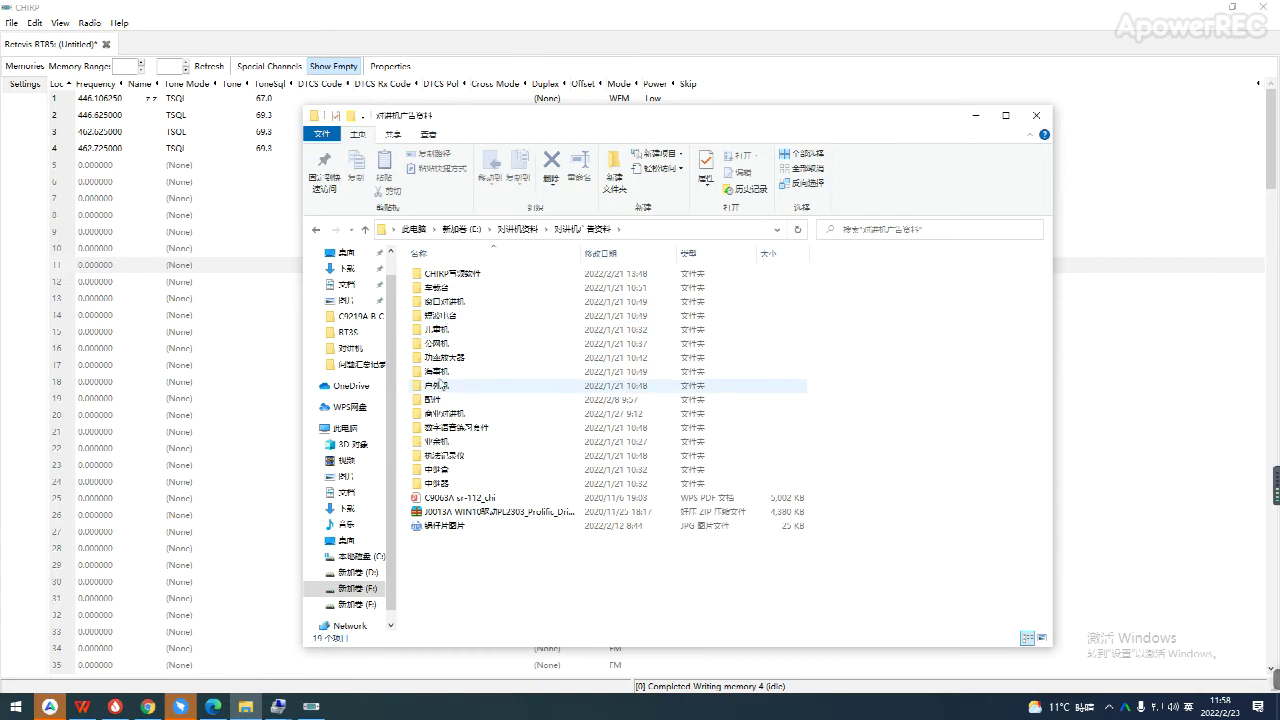
{"action": "double_click", "coordinate": [445, 413]}
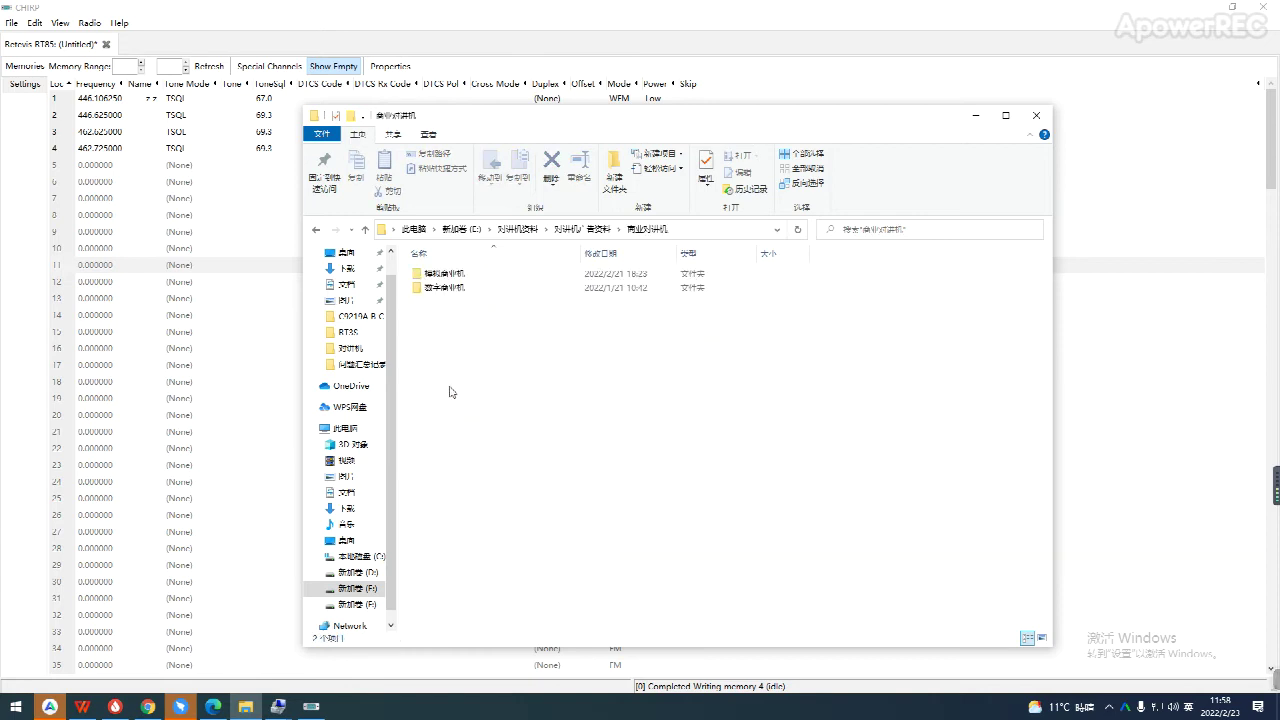
{"action": "left_click", "coordinate": [580, 230]}
{"action": "double_click", "coordinate": [445, 415]}
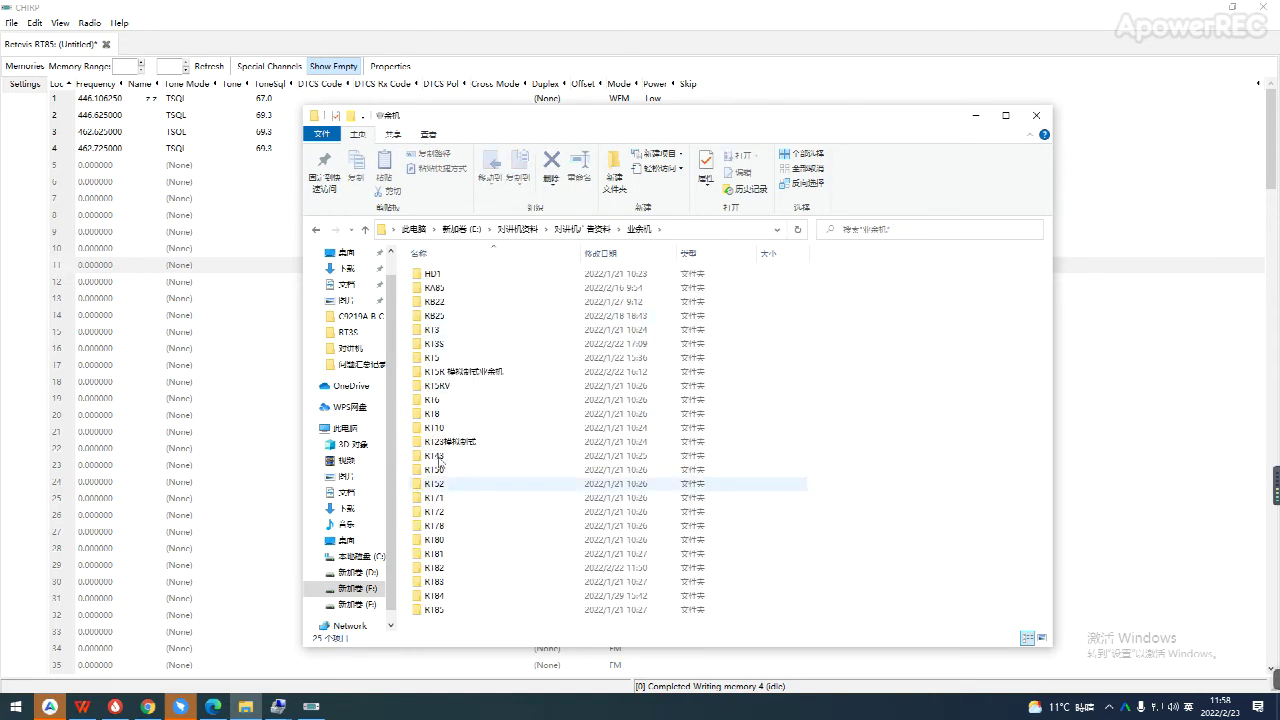
{"action": "double_click", "coordinate": [436, 609]}
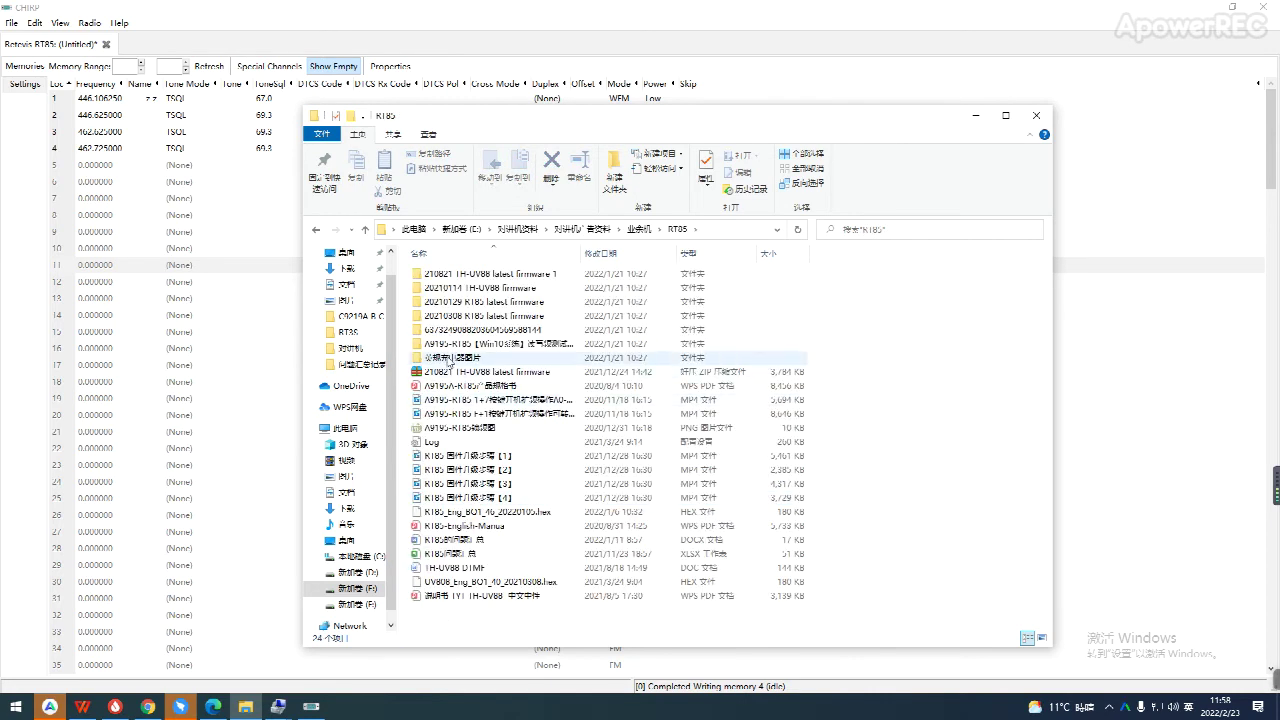
{"action": "left_click", "coordinate": [484, 332]}
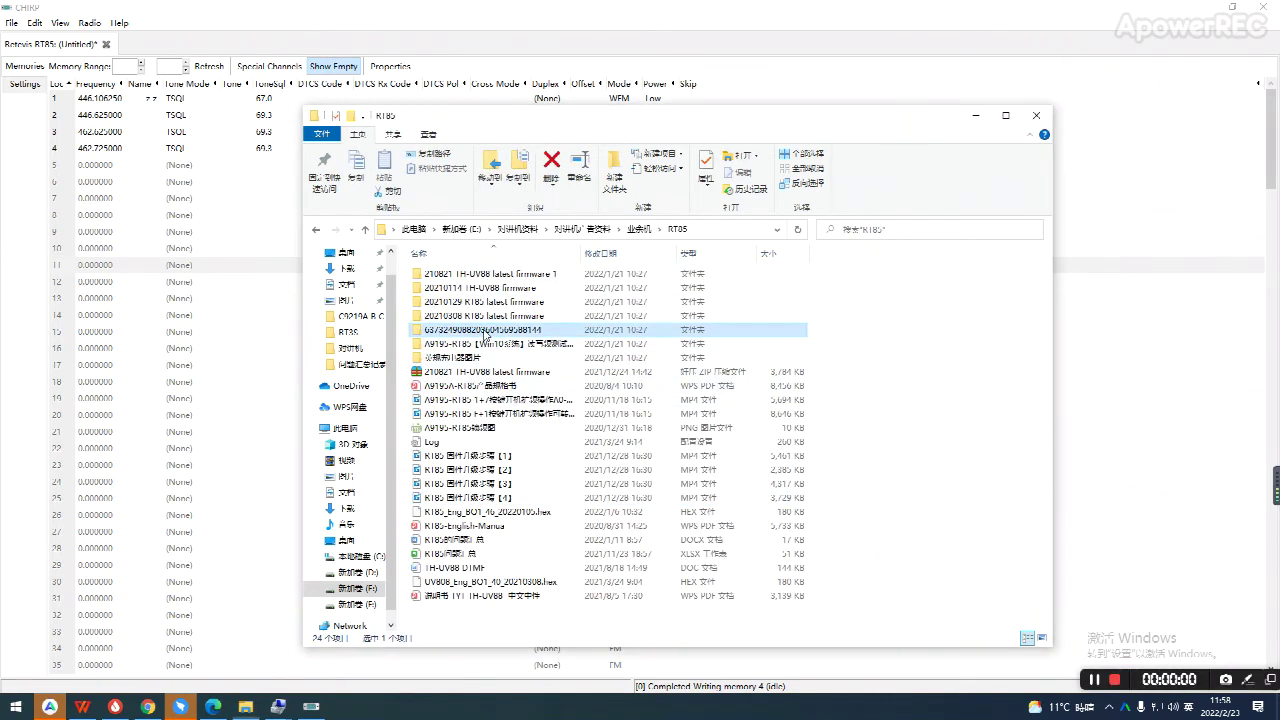
{"action": "double_click", "coordinate": [484, 332]}
{"action": "double_click", "coordinate": [430, 274]}
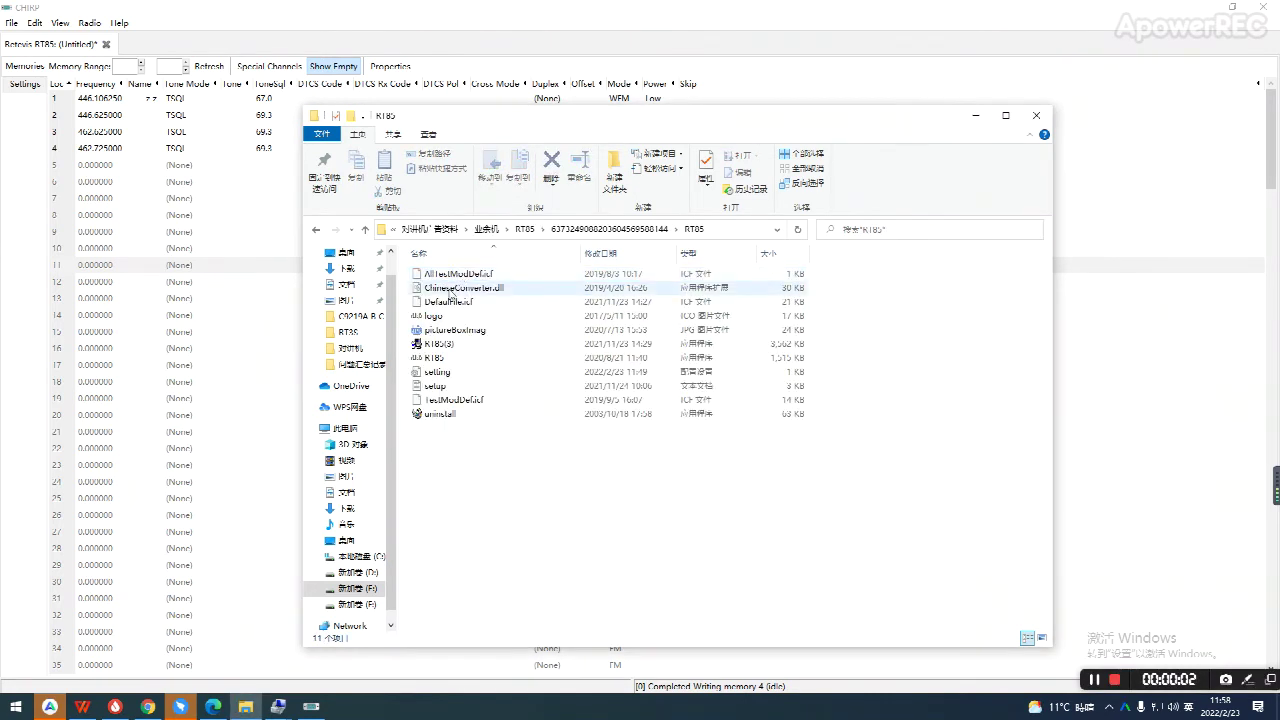
{"action": "left_click", "coordinate": [436, 358]}
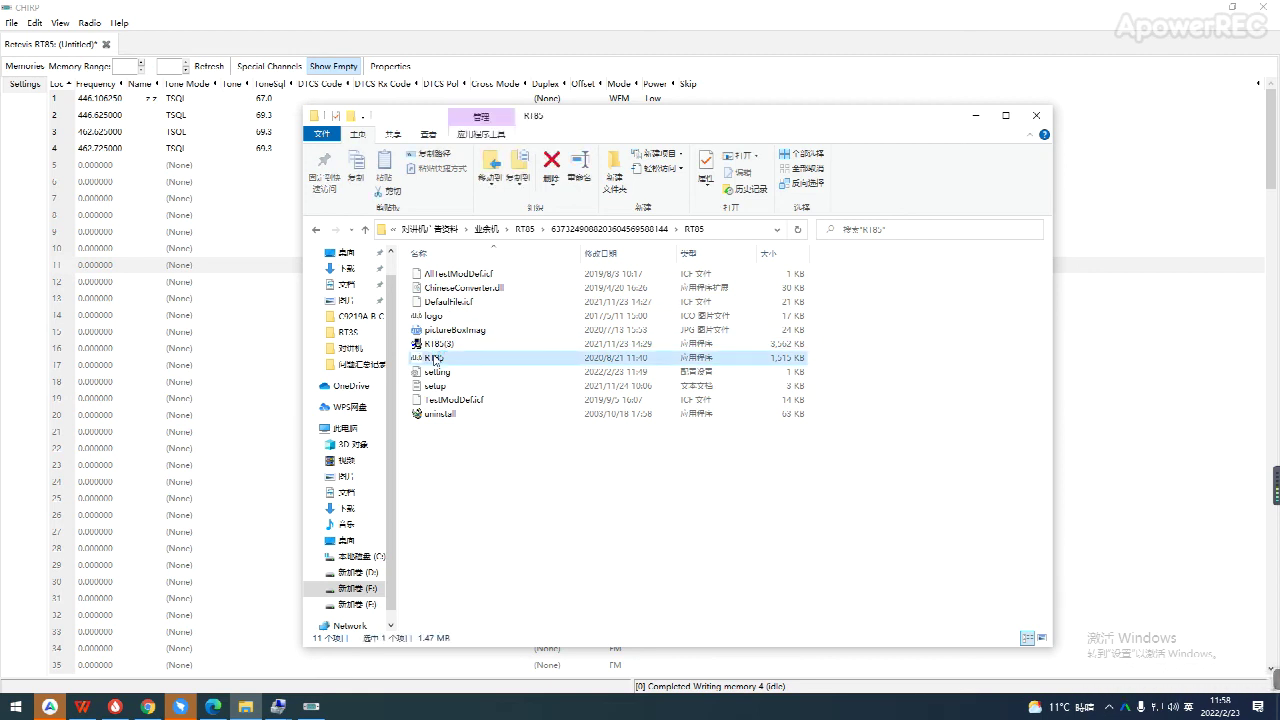
Step: Launch the RT85 software, read the radio's data and dismiss the Successful message
{"action": "double_click", "coordinate": [432, 358]}
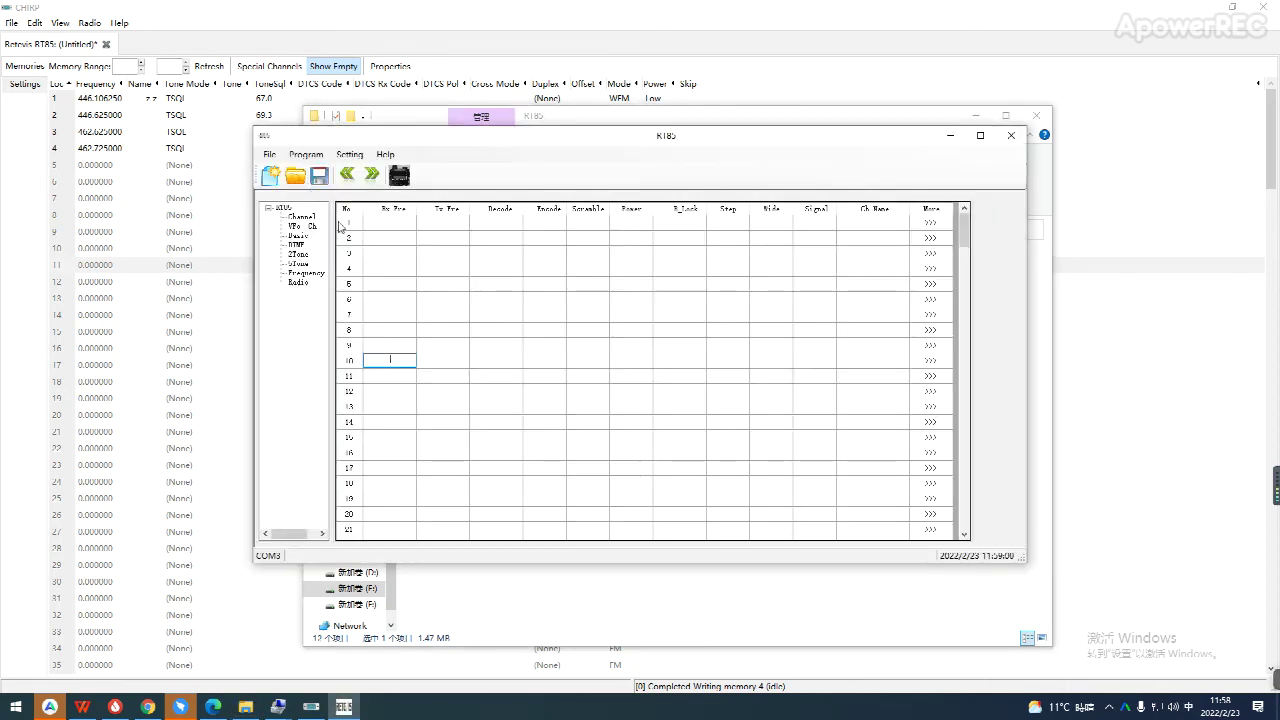
{"action": "left_click", "coordinate": [548, 382]}
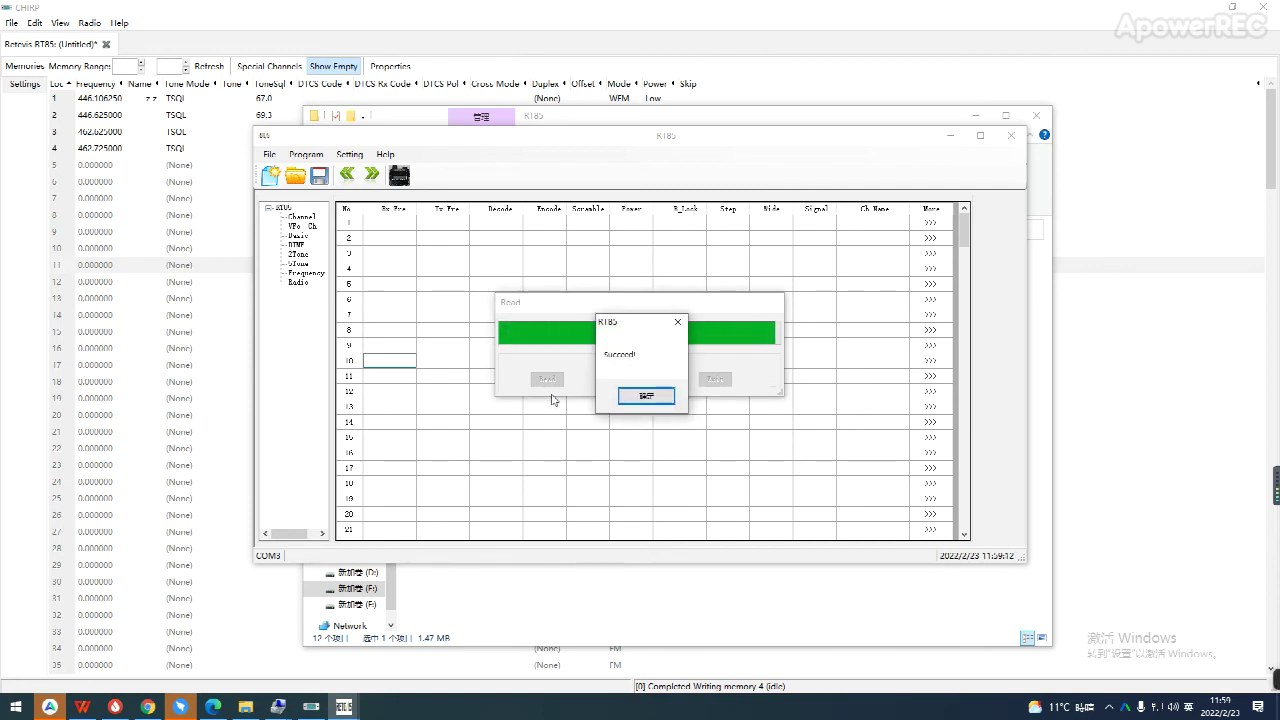
{"action": "left_click", "coordinate": [655, 396]}
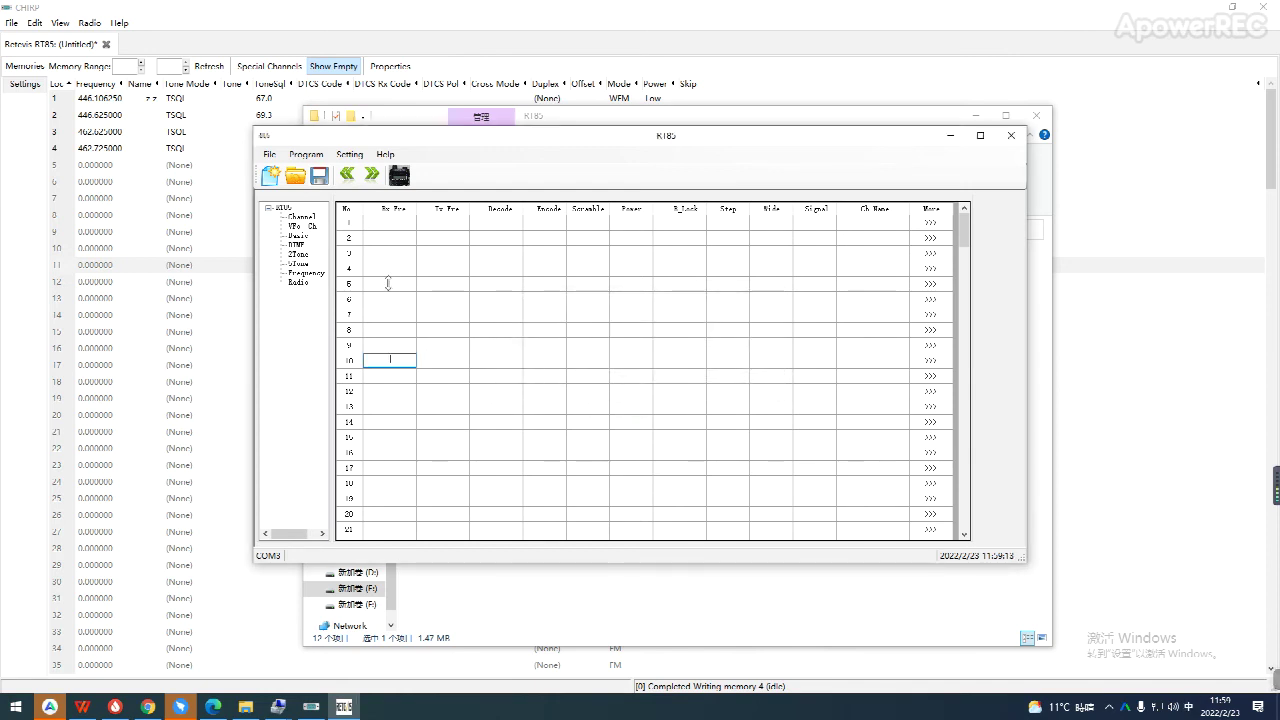